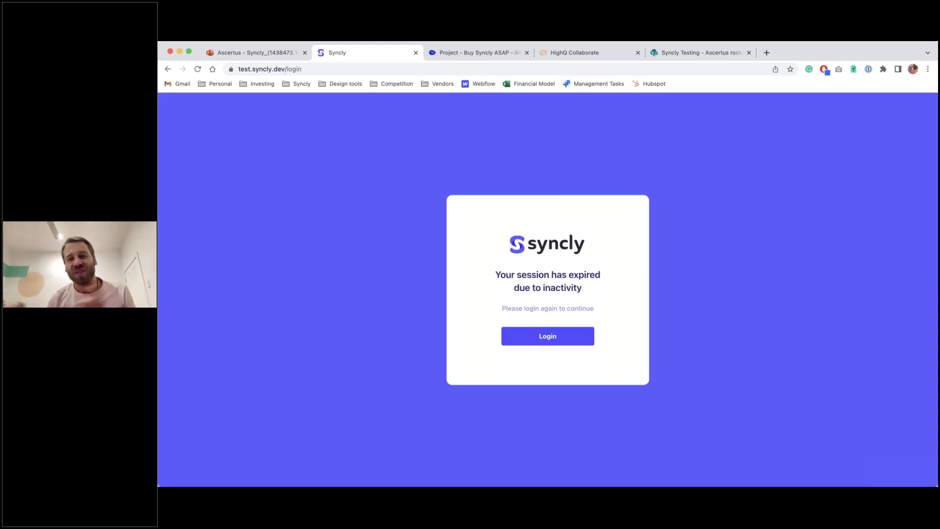
# Step: Log back in to the expired session and open the list of connectors
pyautogui.click(574, 341)
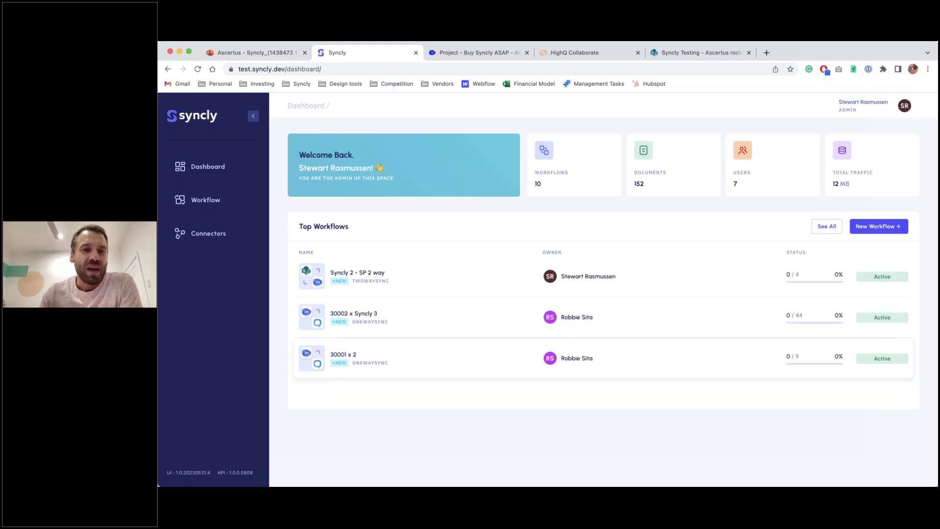
pyautogui.click(196, 231)
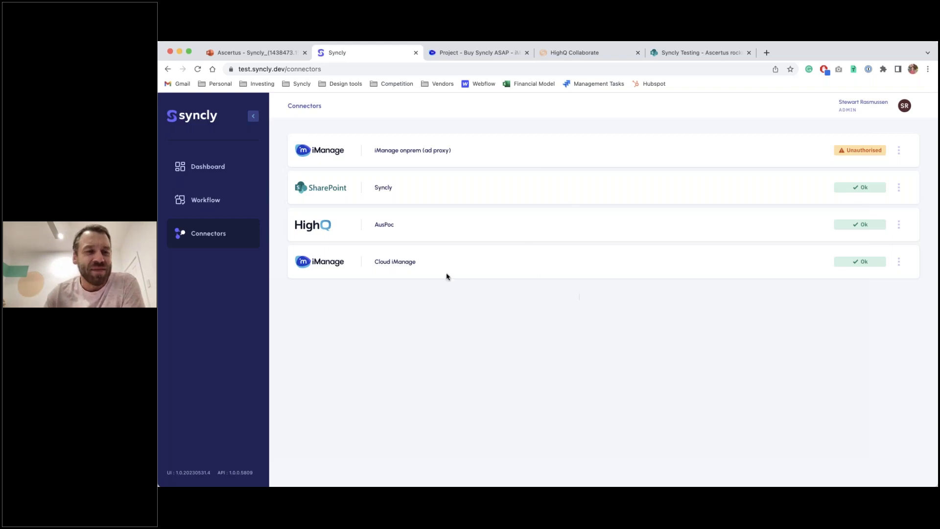
# Step: Create a new workflow with the Cloud iManage connector as its source system
pyautogui.click(234, 205)
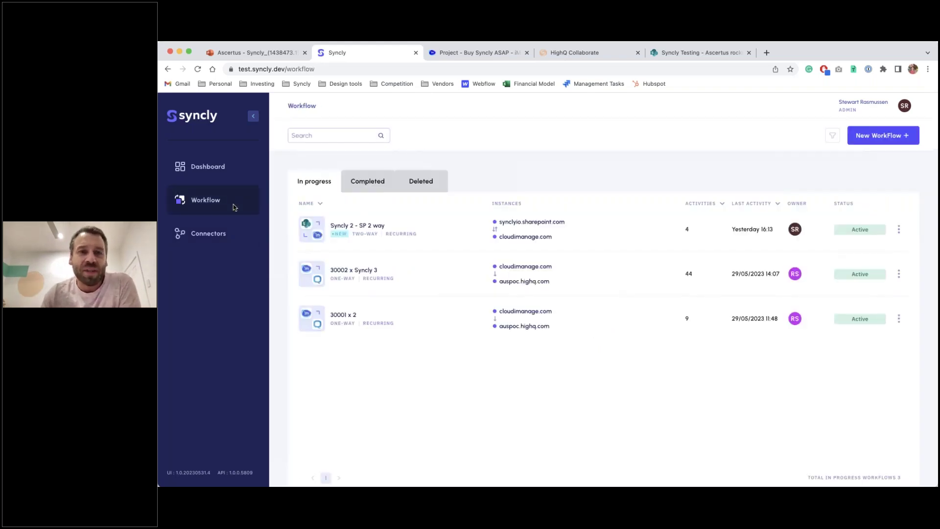
pyautogui.click(890, 137)
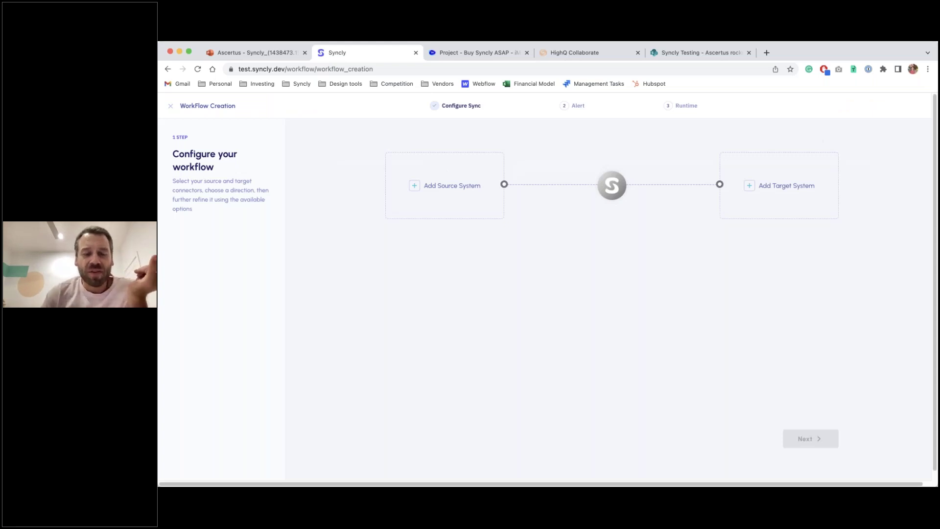
pyautogui.click(439, 203)
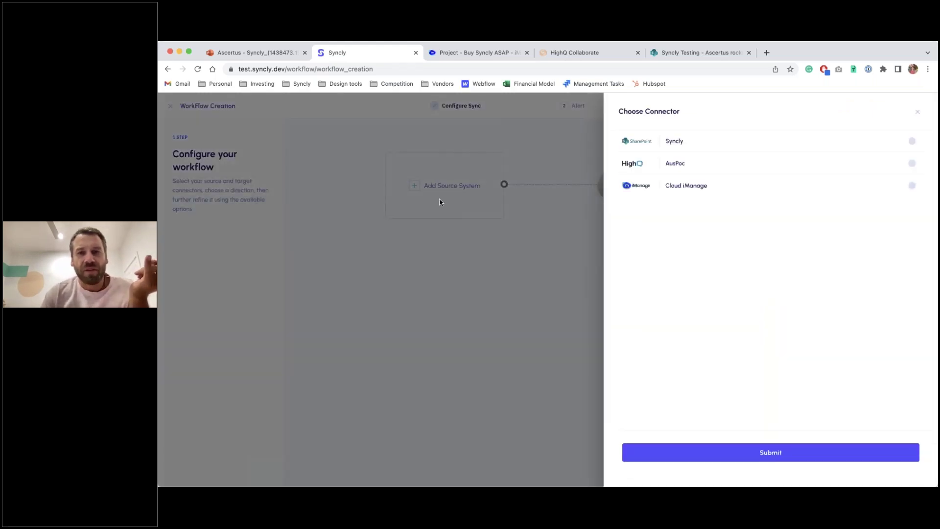
pyautogui.click(686, 191)
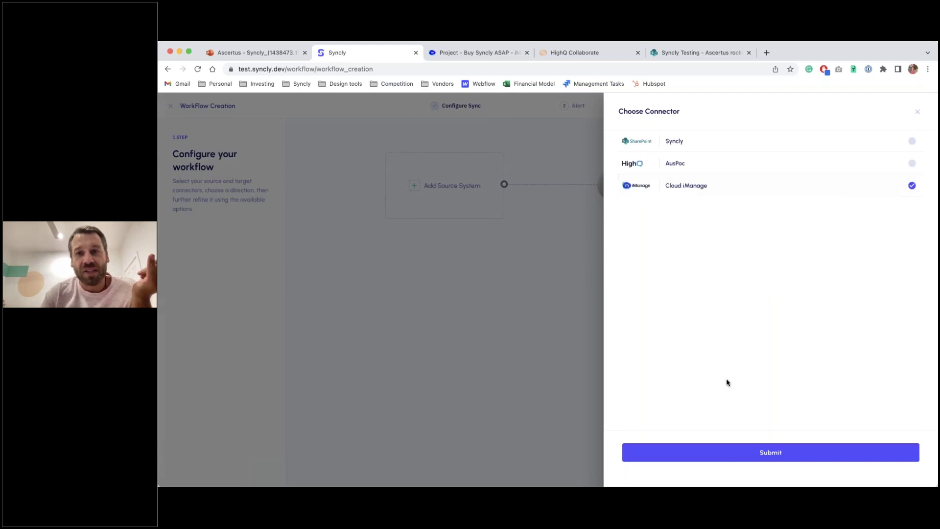
pyautogui.click(741, 455)
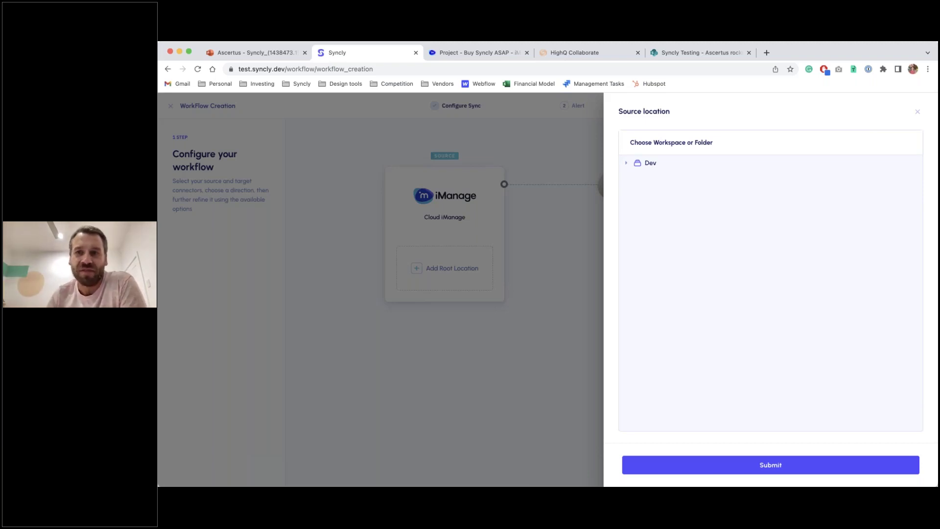
# Step: Set the source location to the Documents folder of the Project - Buy Syncly ASAP workspace in Dev
pyautogui.click(626, 165)
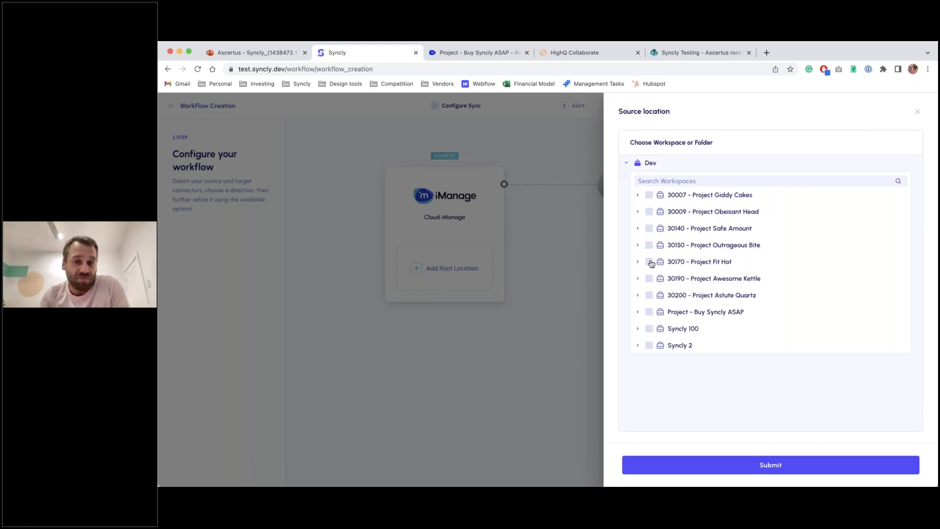
pyautogui.click(649, 312)
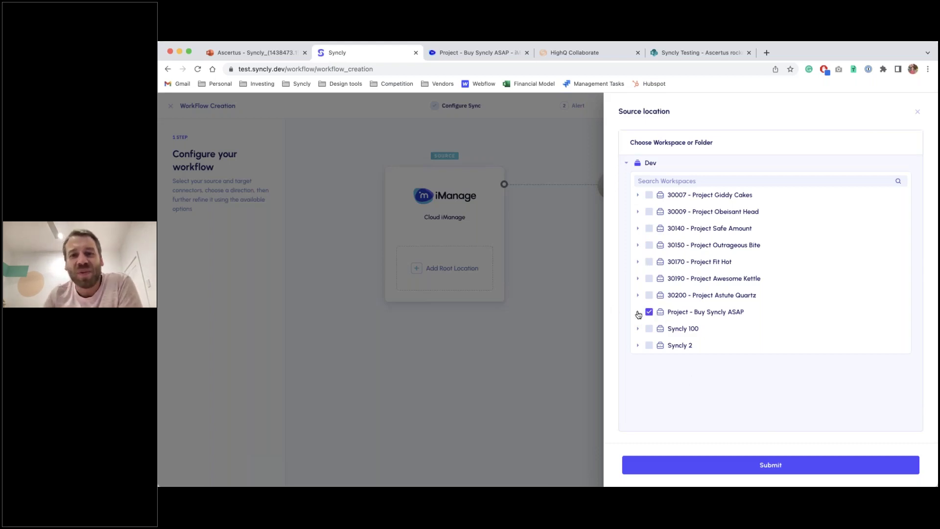
pyautogui.click(637, 312)
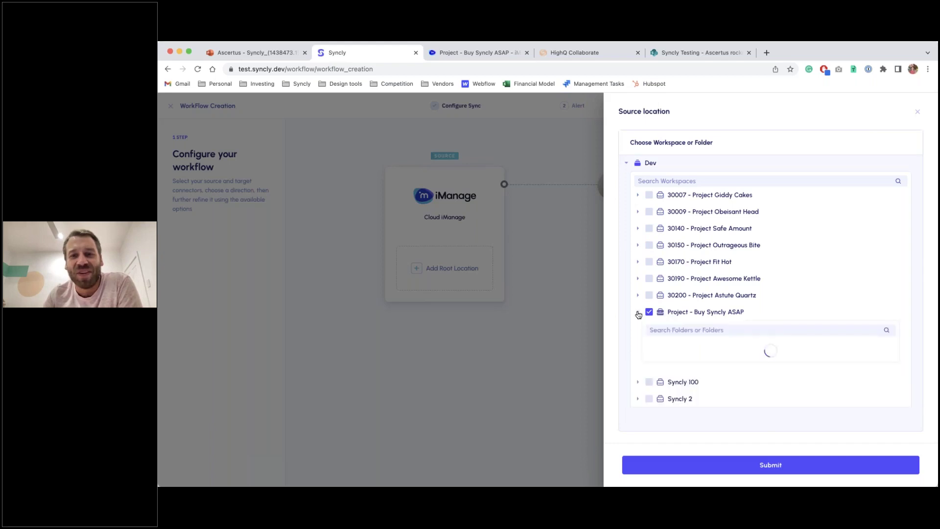
pyautogui.click(661, 345)
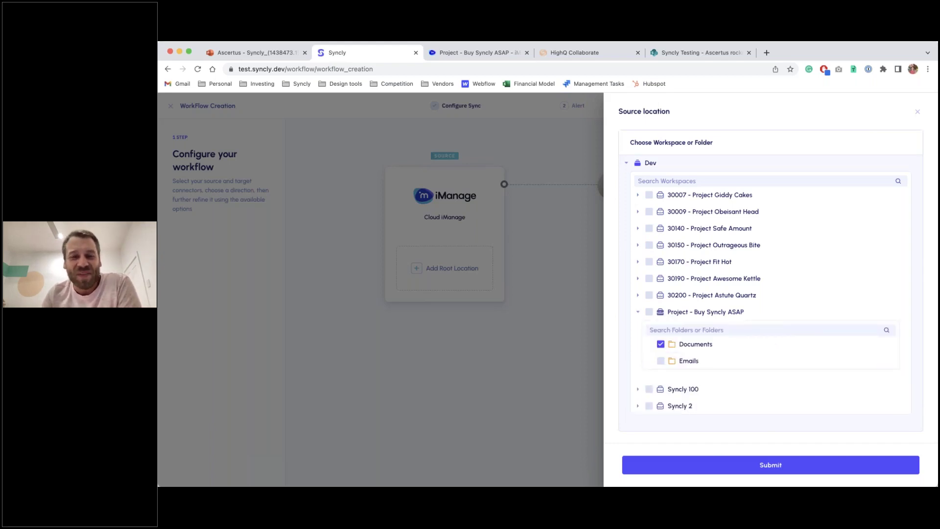
pyautogui.click(748, 464)
# Step: Add the SharePoint connector Syncly as the workflow's target system
pyautogui.click(759, 198)
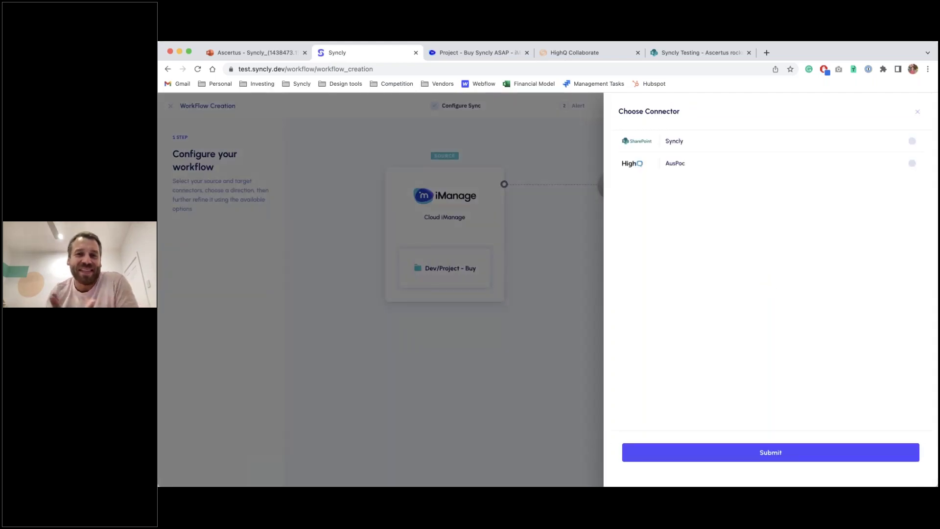
pyautogui.click(667, 143)
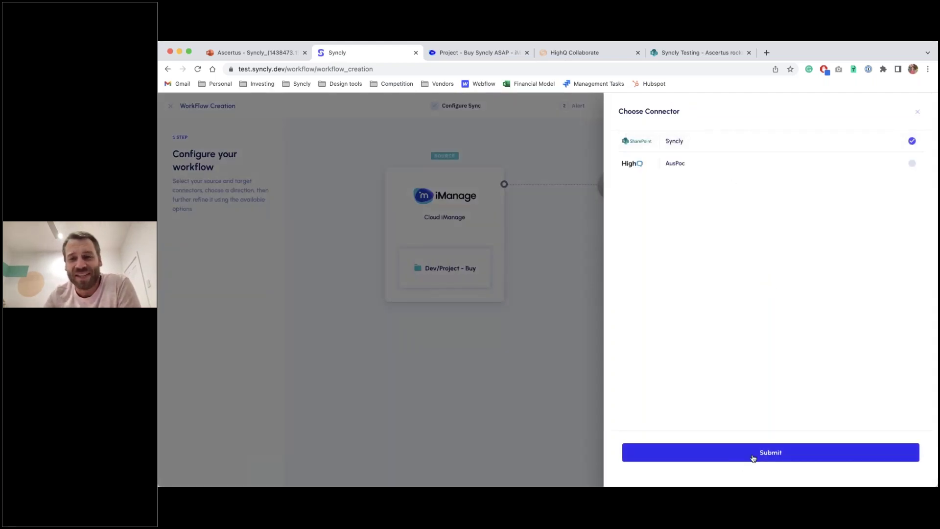
pyautogui.click(754, 460)
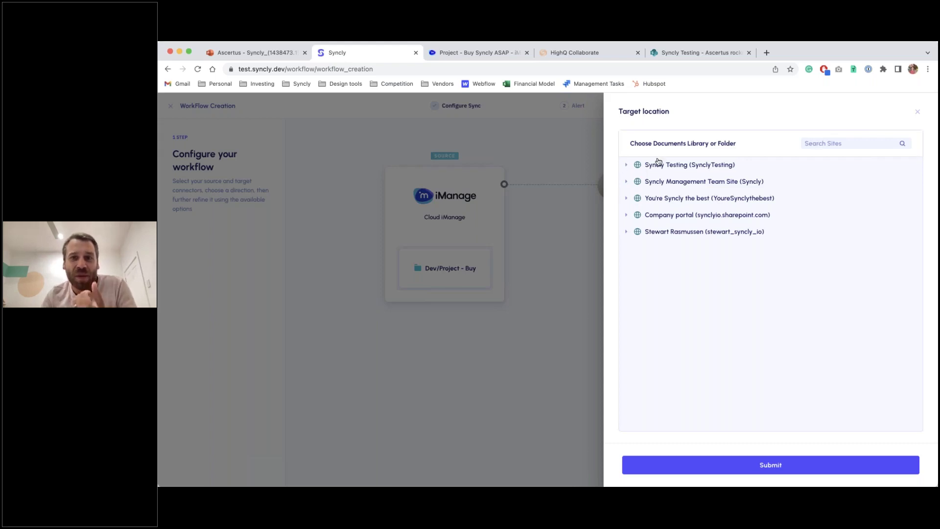
# Step: Set the target location to the Ascertus rocks! library on the Syncly Testing site
pyautogui.click(627, 167)
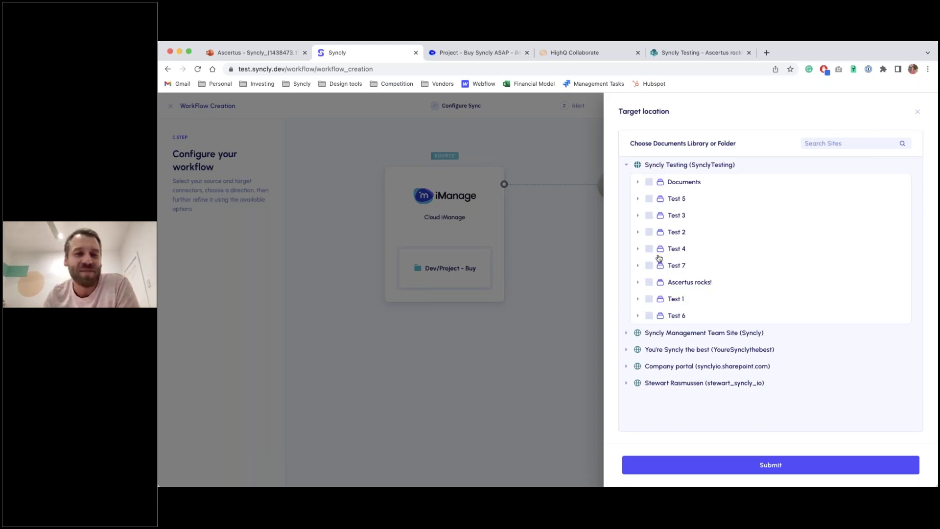
pyautogui.click(649, 283)
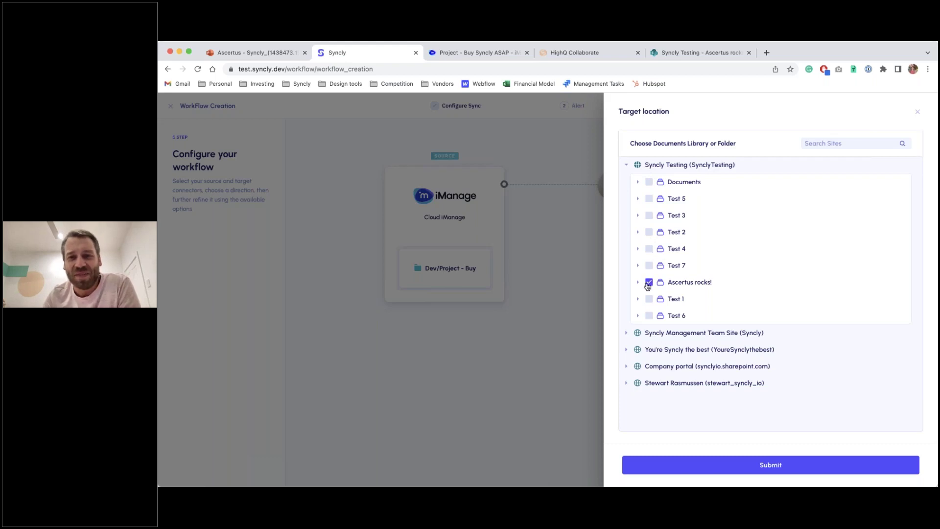
pyautogui.click(638, 284)
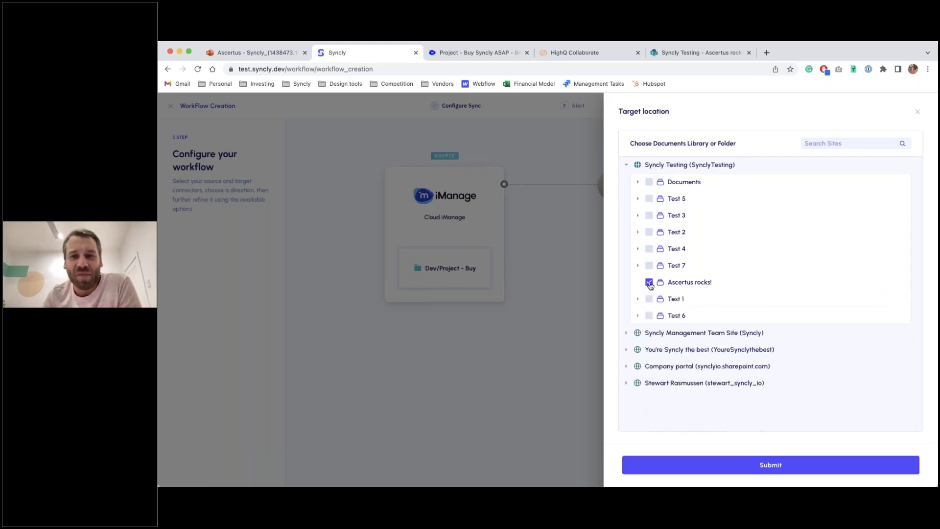
pyautogui.click(750, 464)
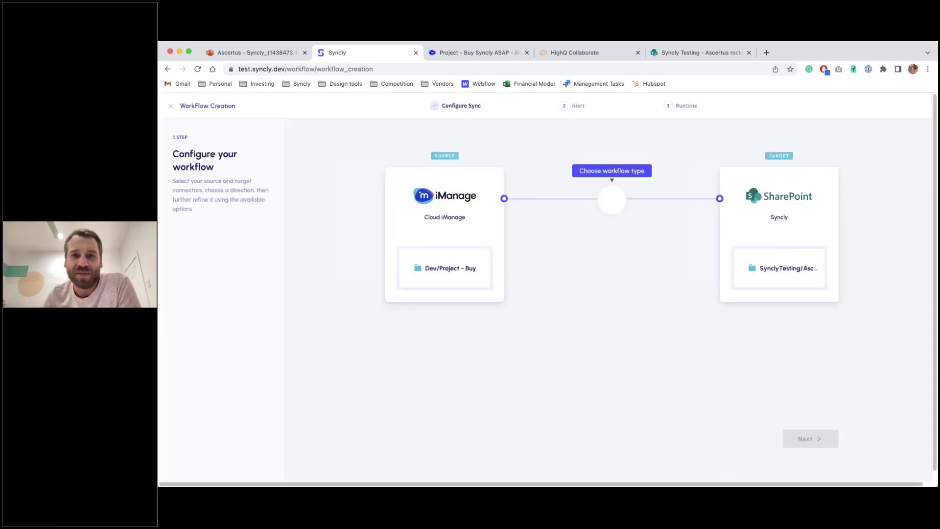
# Step: Set the workflow type to One-way Sync and submit its settings with only the Maintain Folder Structure option and all triggers enabled
pyautogui.click(618, 212)
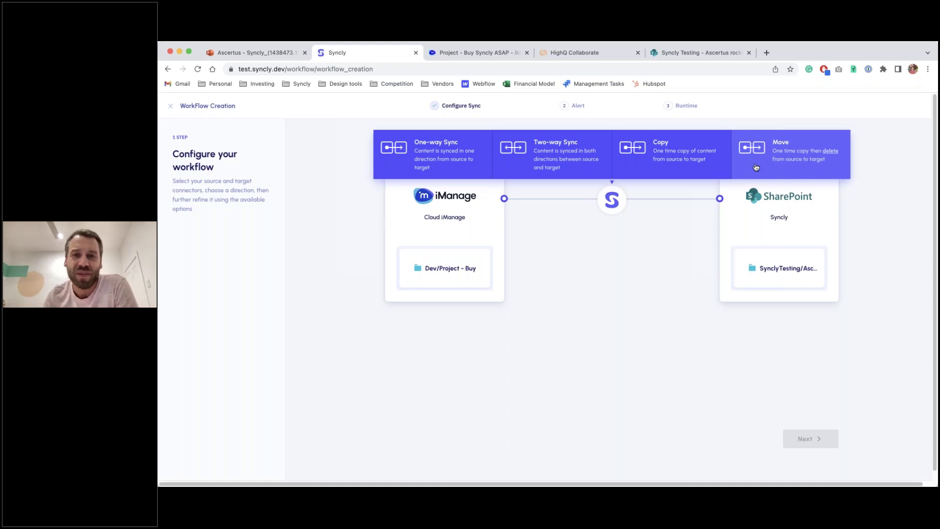
pyautogui.click(433, 156)
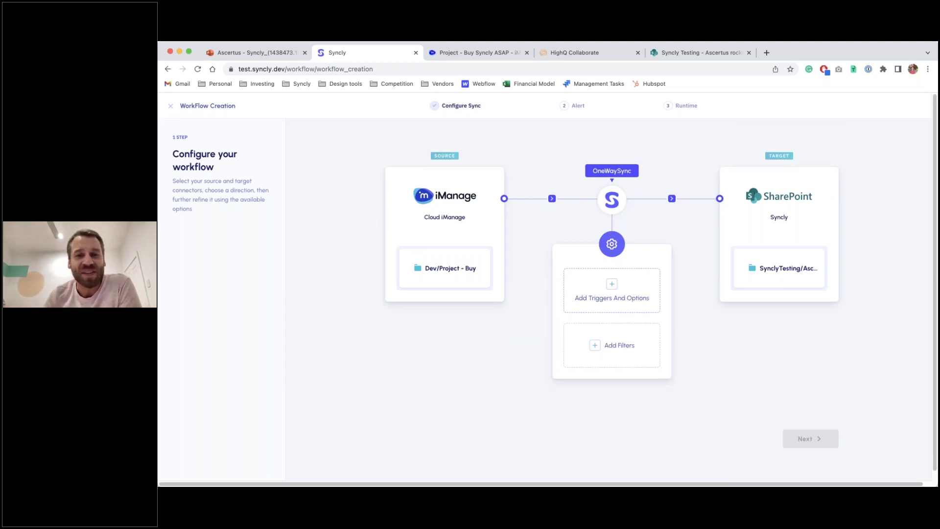
pyautogui.click(612, 291)
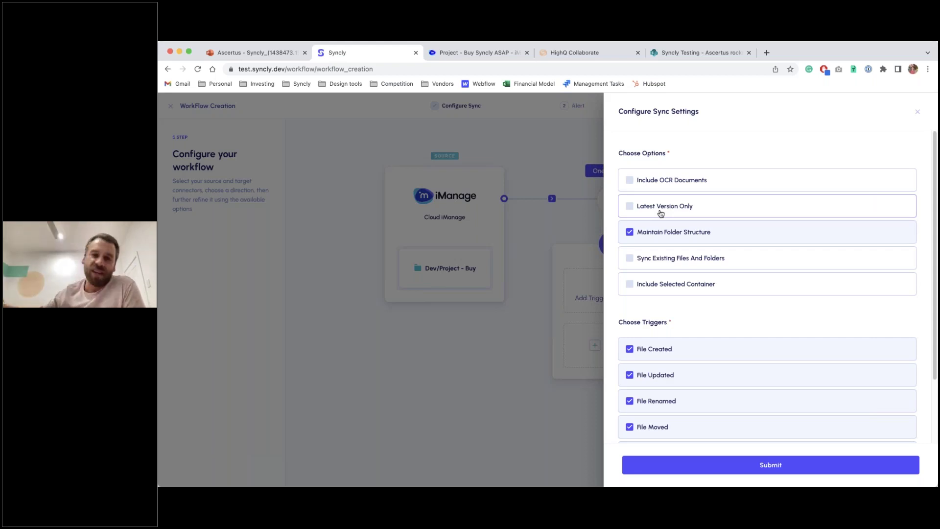
pyautogui.click(660, 213)
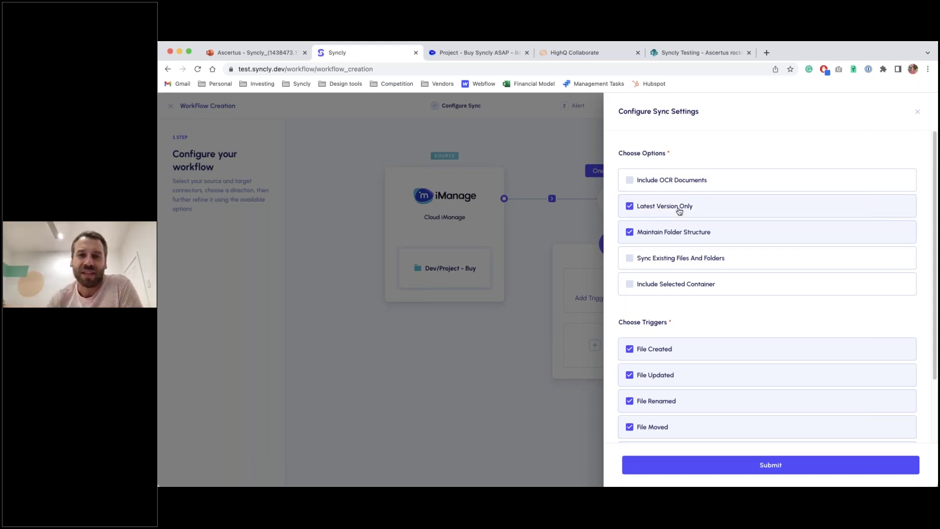
pyautogui.click(743, 215)
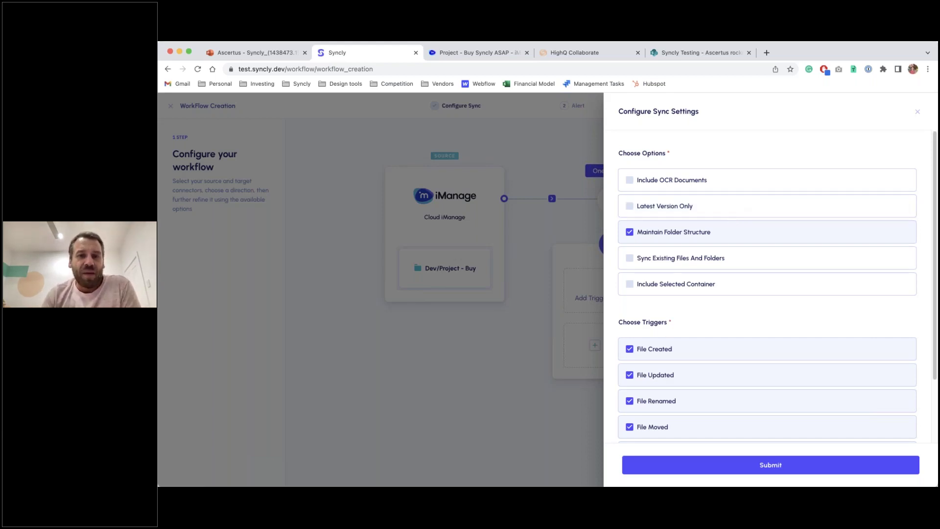
pyautogui.scroll(-3, 767, 286)
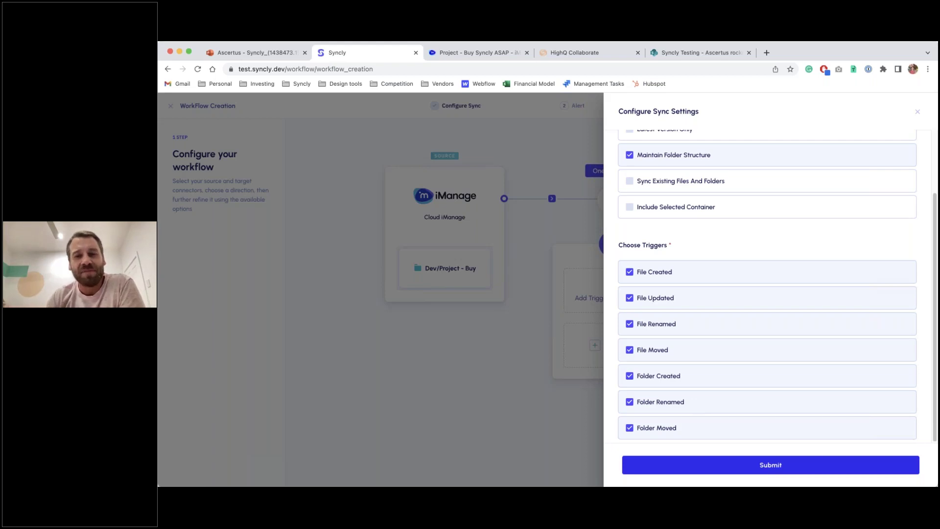
pyautogui.click(746, 464)
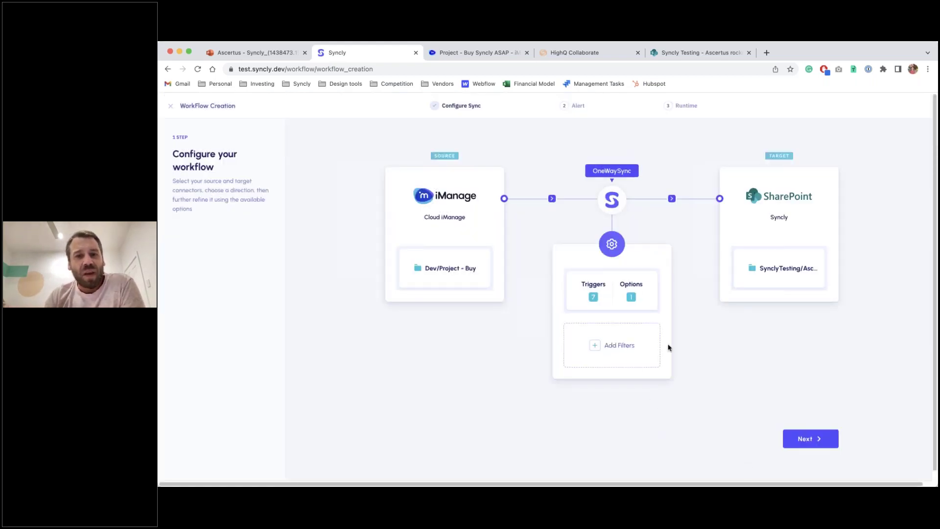
# Step: Add a filter condition that syncs files whose format is pdf
pyautogui.click(619, 348)
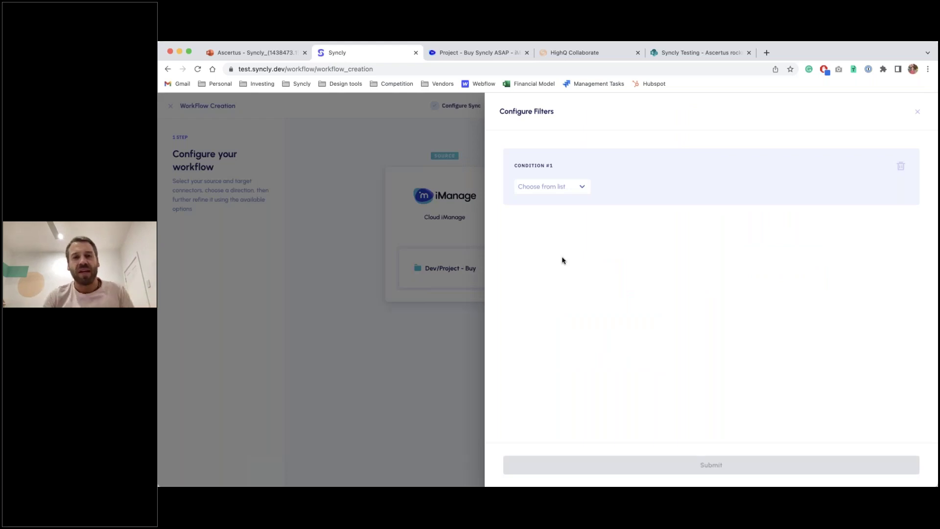
pyautogui.click(571, 191)
pyautogui.click(541, 202)
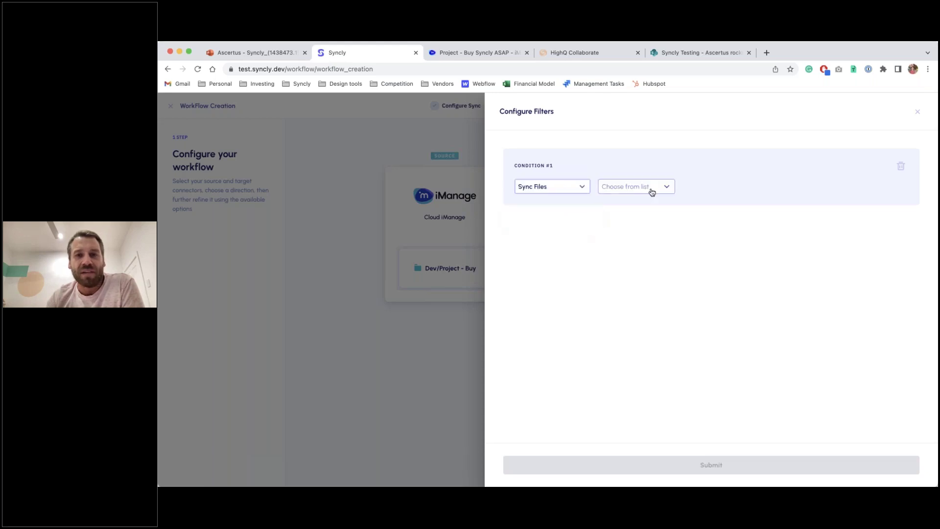
pyautogui.click(650, 190)
pyautogui.click(629, 203)
pyautogui.click(753, 191)
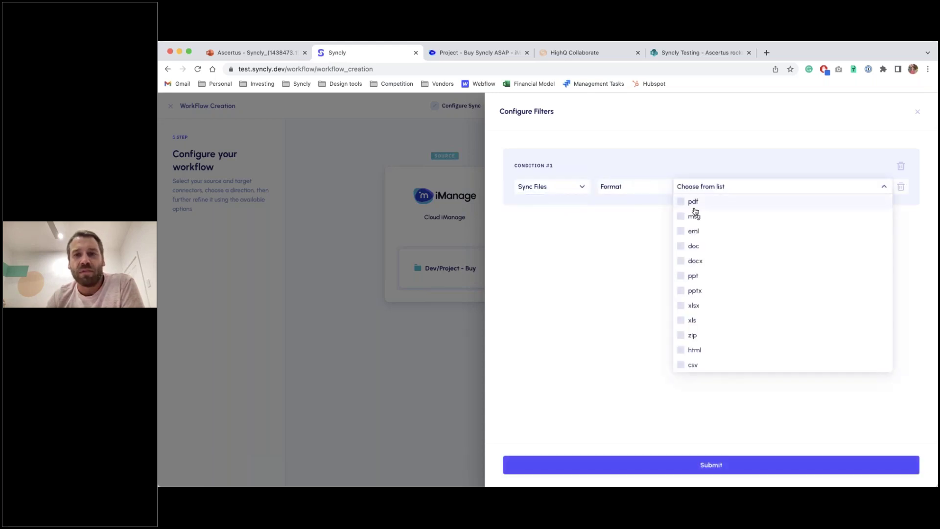
pyautogui.click(686, 206)
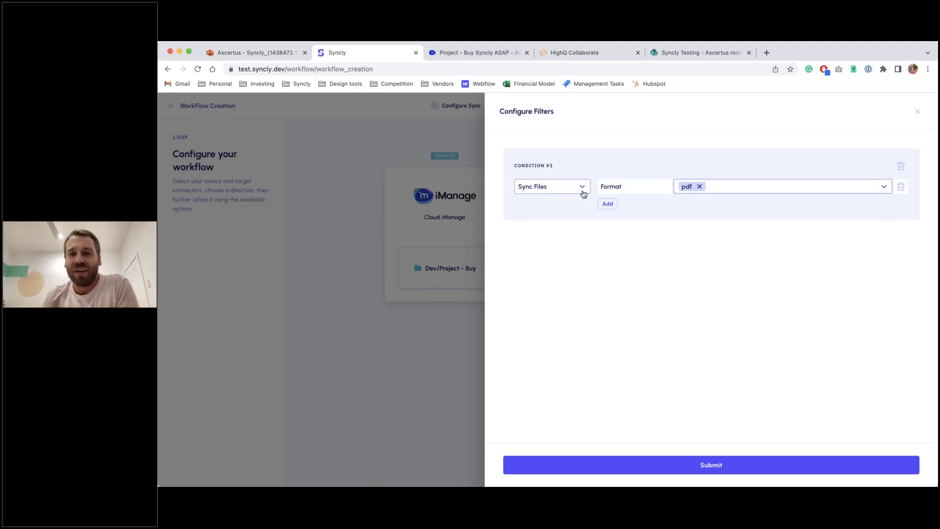
# Step: Delete the pdf filter condition and leave the filter configuration without submitting it
pyautogui.click(901, 167)
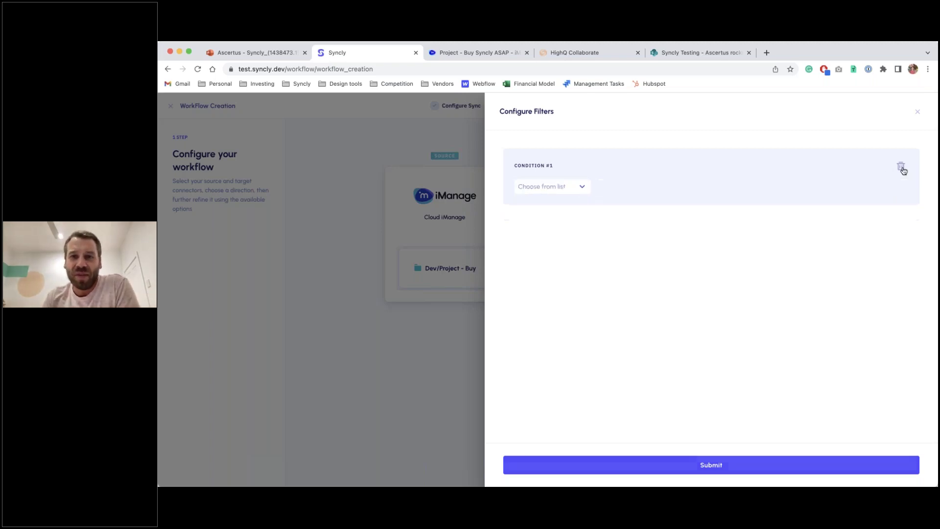
pyautogui.click(916, 113)
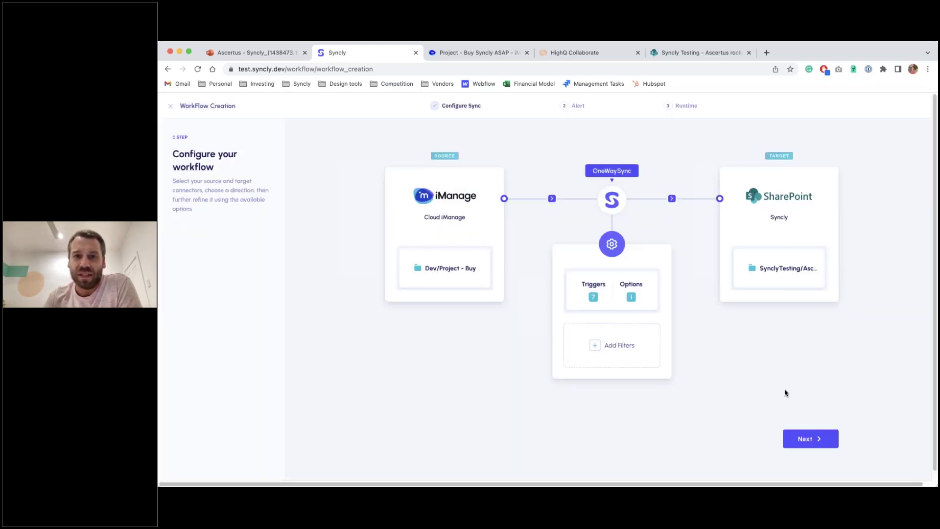
# Step: Accept the email alert settings and set the workflow's run mode to Manual
pyautogui.click(801, 441)
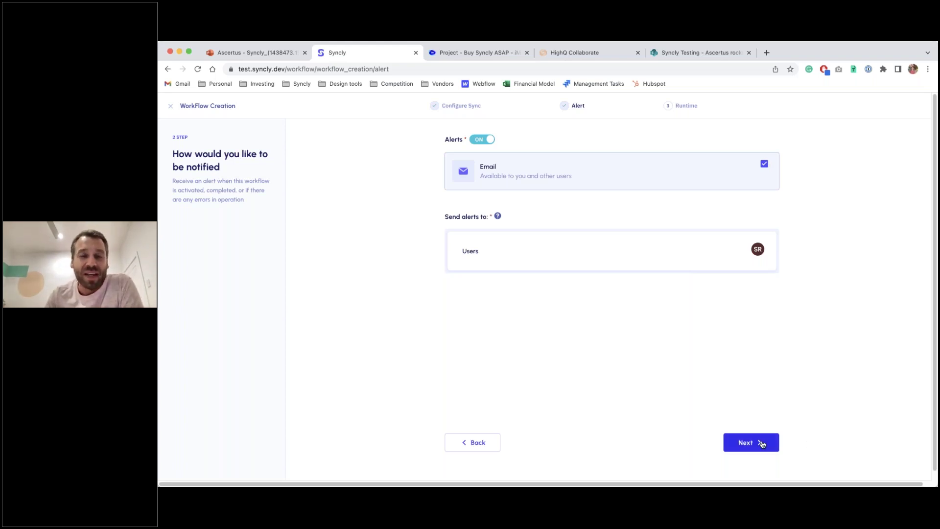
pyautogui.click(745, 444)
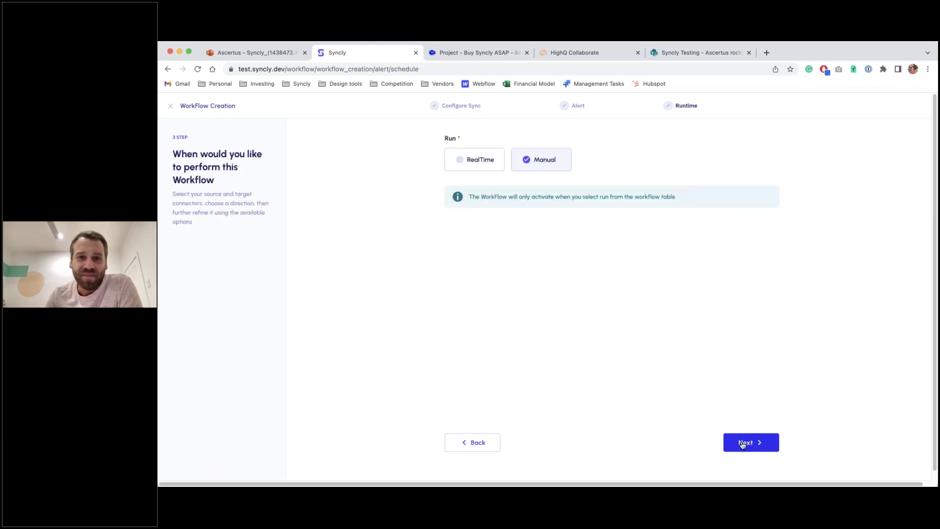
pyautogui.click(471, 169)
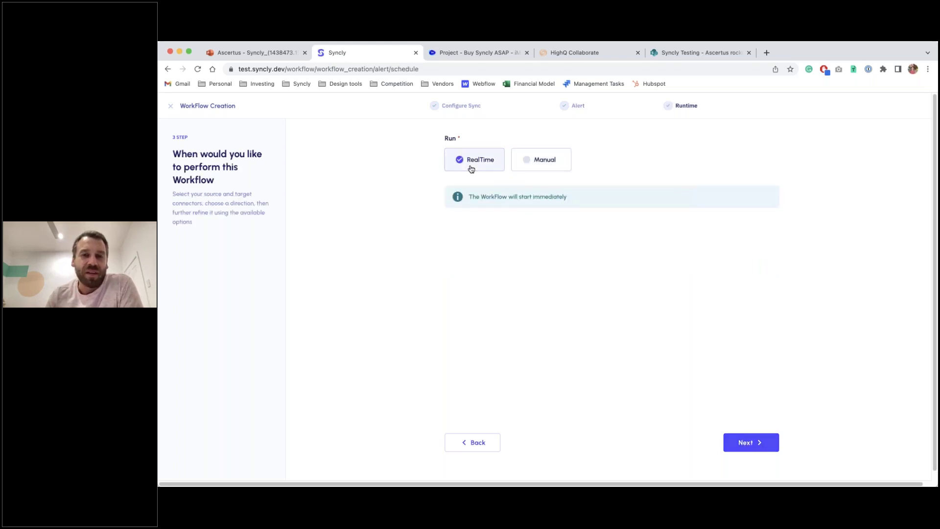
pyautogui.click(544, 165)
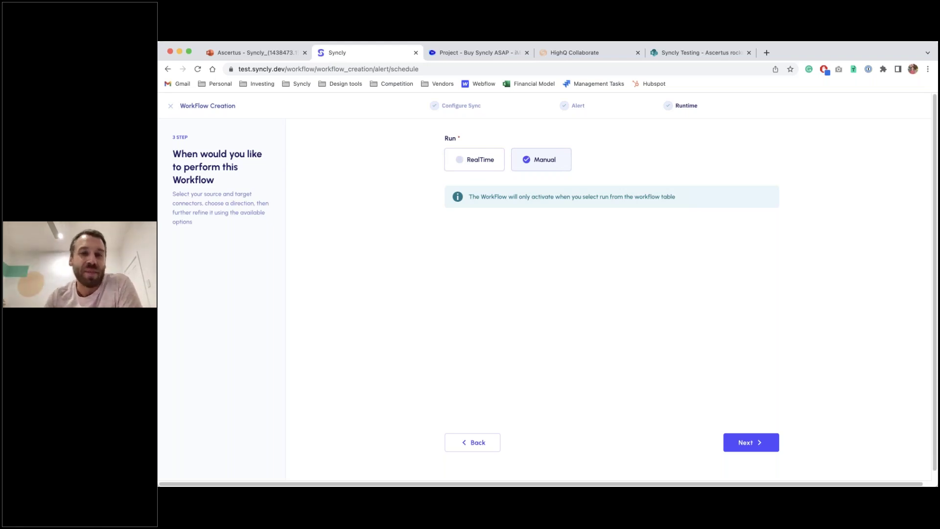
# Step: Change the workflow's run mode to RealTime and continue to its save and review page
pyautogui.click(473, 163)
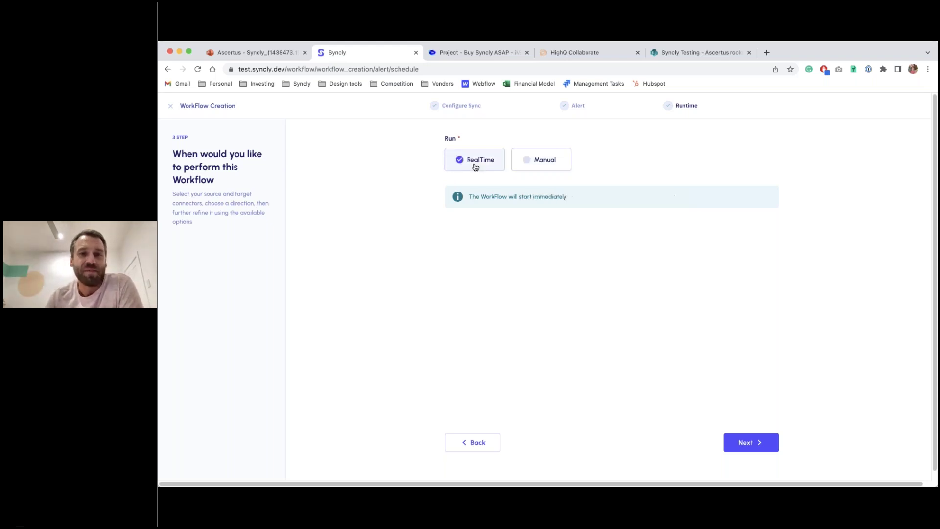
pyautogui.click(753, 443)
pyautogui.scroll(-1, 710, 443)
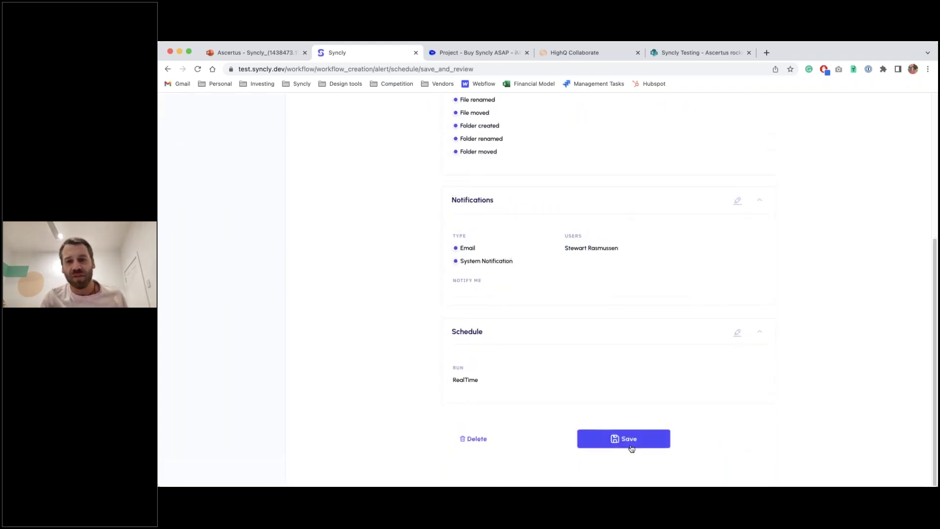
# Step: Save the workflow under the name "Ascertus 1way" and go to the workflow list
pyautogui.click(632, 444)
pyautogui.click(498, 263)
pyautogui.write('Asce')
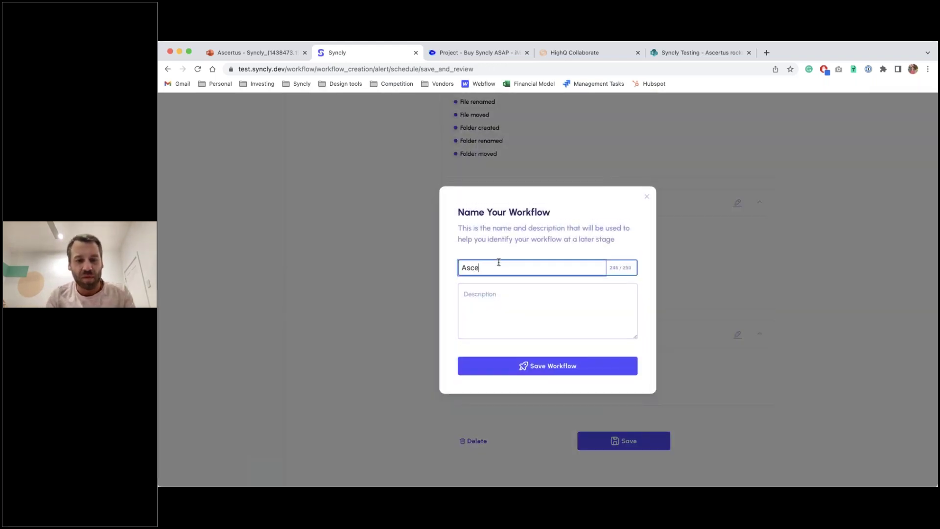
pyautogui.write('rtus 1weay')
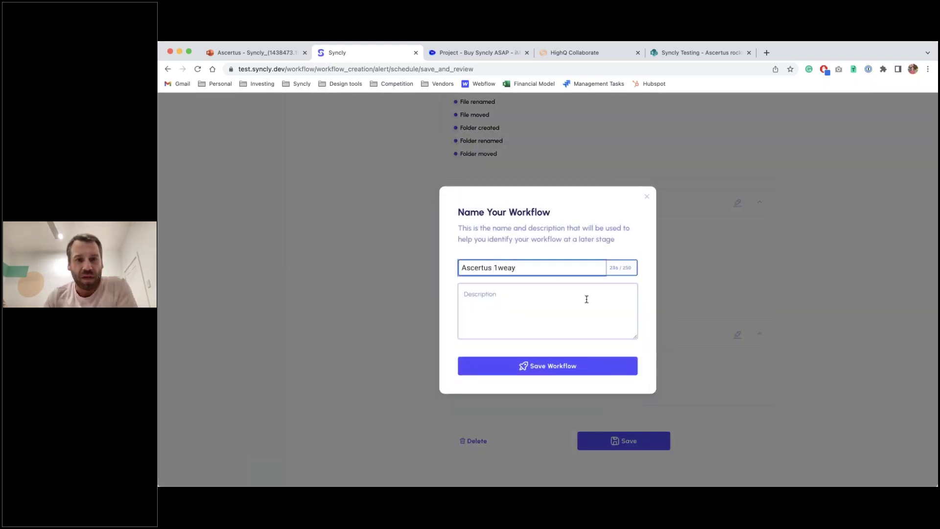
pyautogui.press('BackSpace')
pyautogui.press('BackSpace')
pyautogui.press('BackSpace')
pyautogui.write('ay')
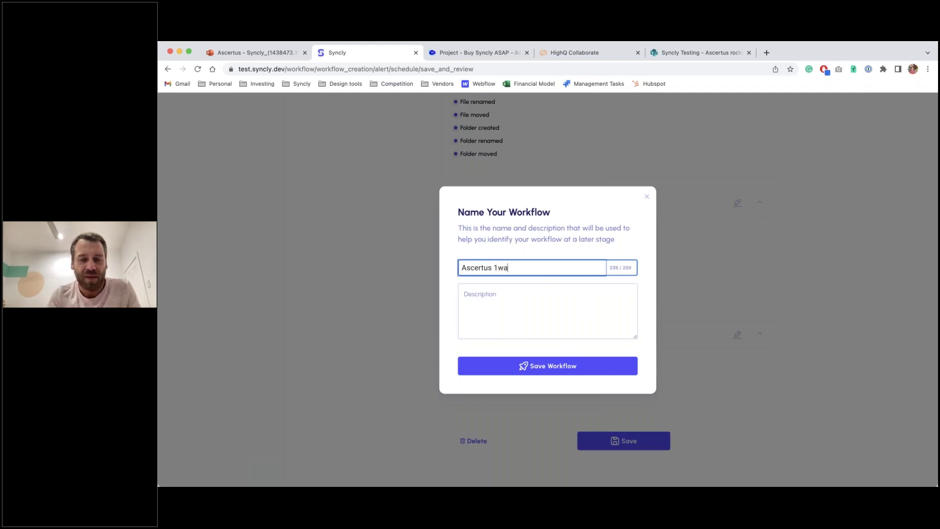
pyautogui.click(546, 372)
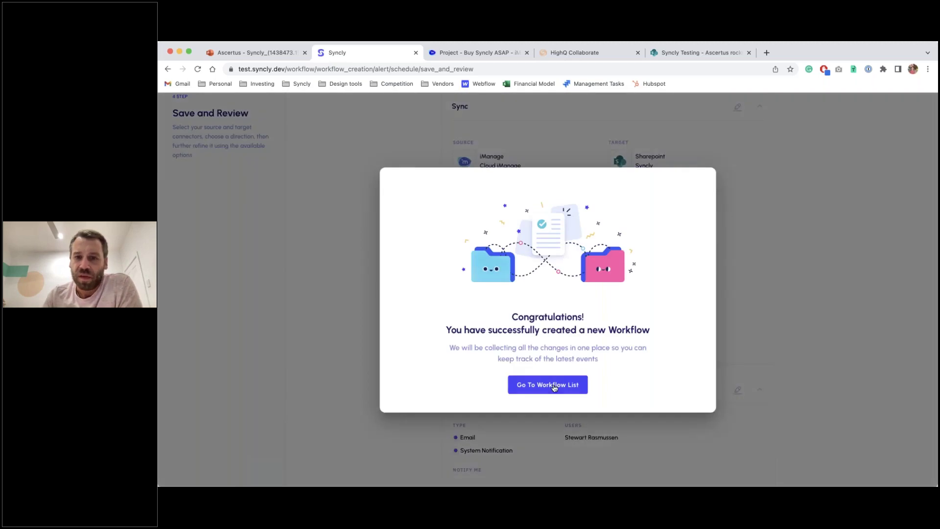
pyautogui.click(553, 386)
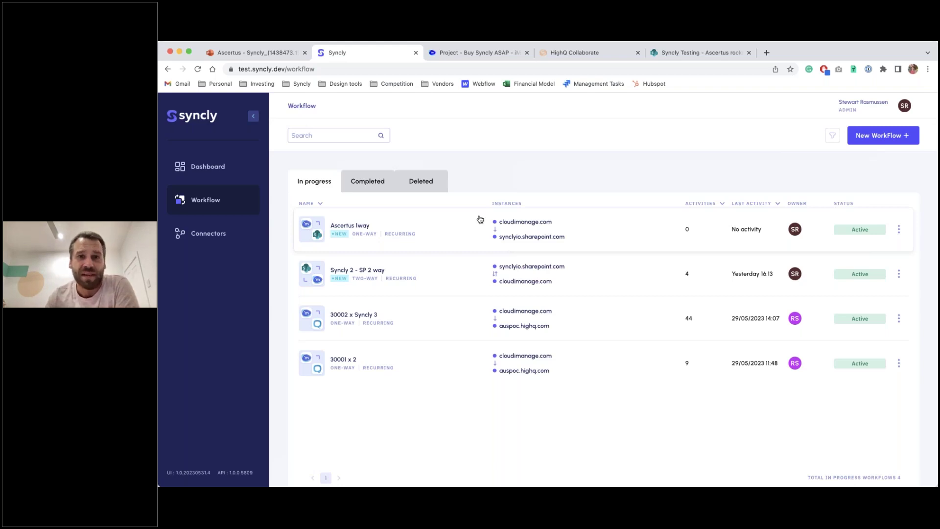
# Step: Switch to iManage and upload iCloud.jpg to the Documents folder of Project - Buy Syncly ASAP
pyautogui.click(455, 53)
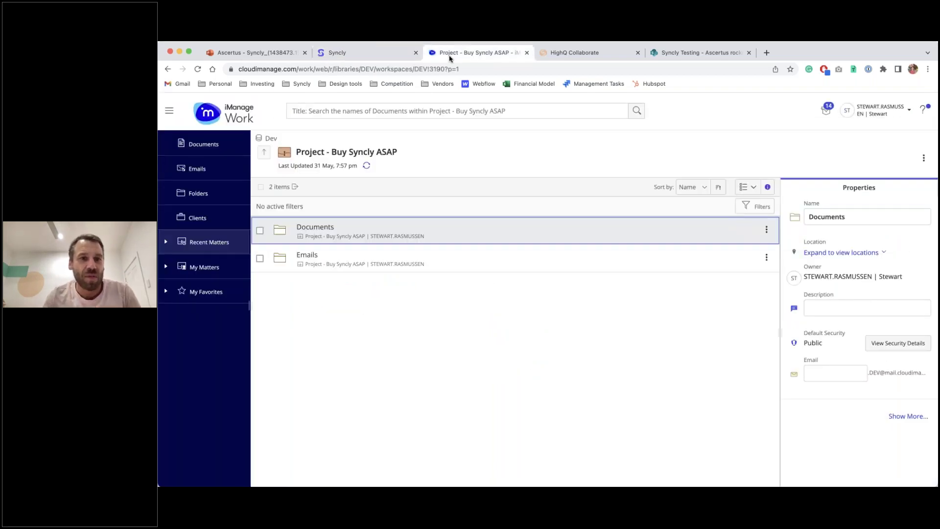
pyautogui.click(309, 228)
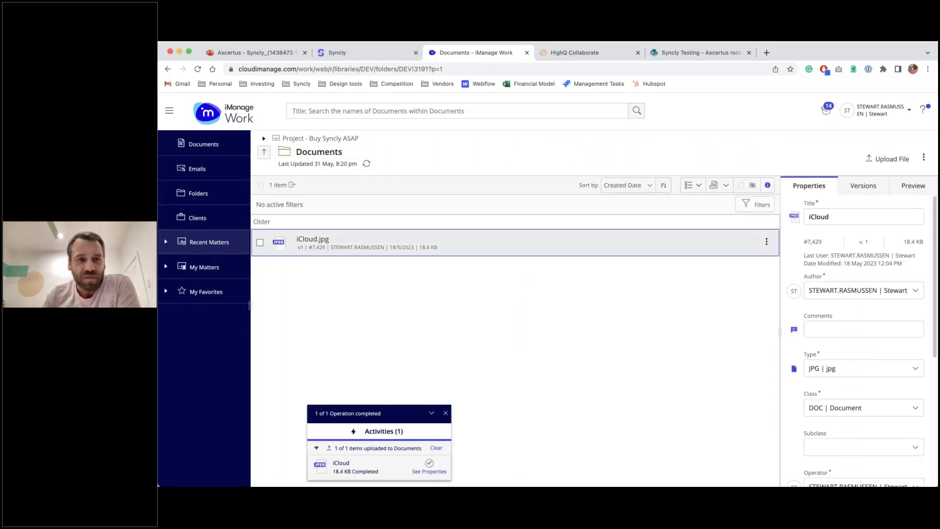
# Step: Check the Ascertus 1way workflow's processed files in Syncly, reloading the site from test.syncly.dev, and check the "Ascertus rocks!" library in SharePoint
pyautogui.click(343, 52)
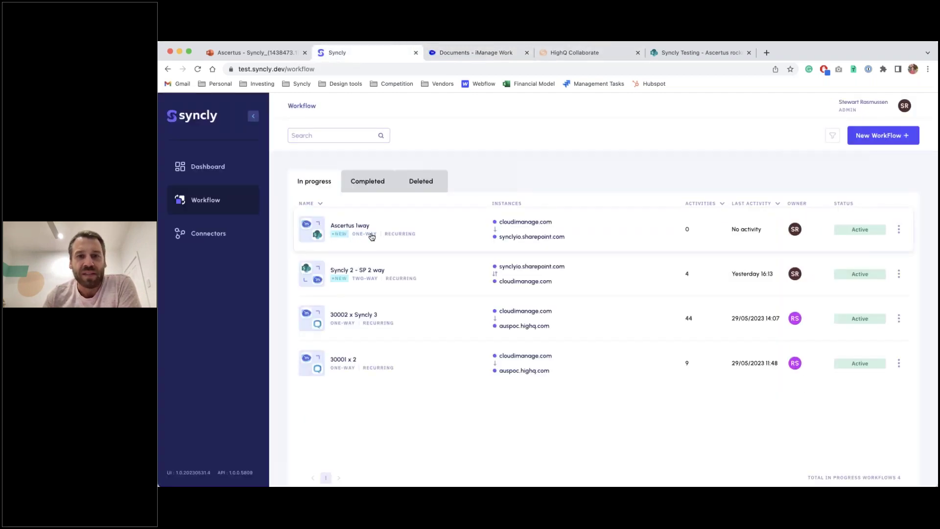
pyautogui.click(371, 237)
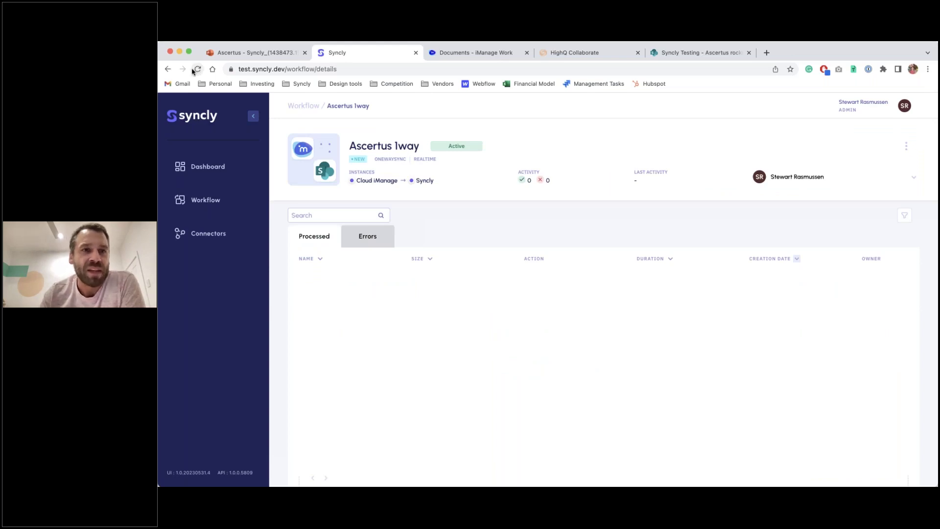
pyautogui.click(196, 70)
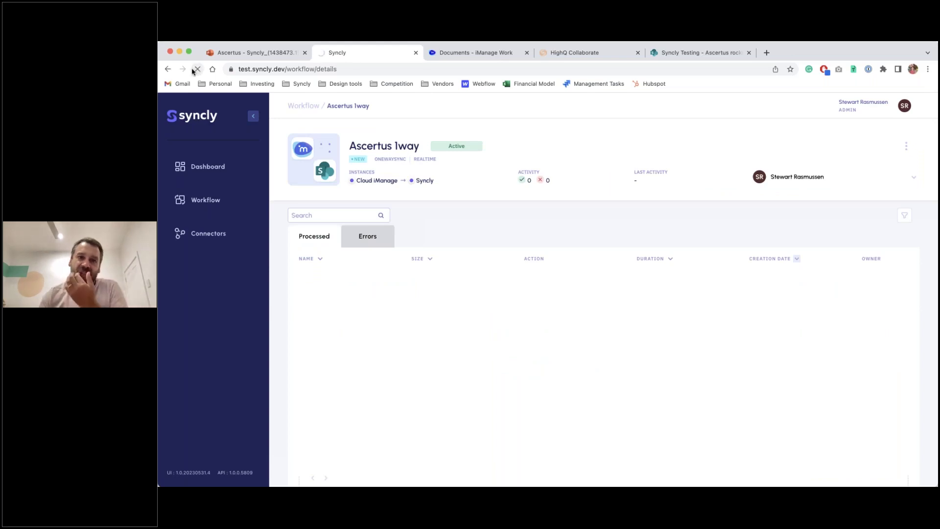
pyautogui.click(260, 70)
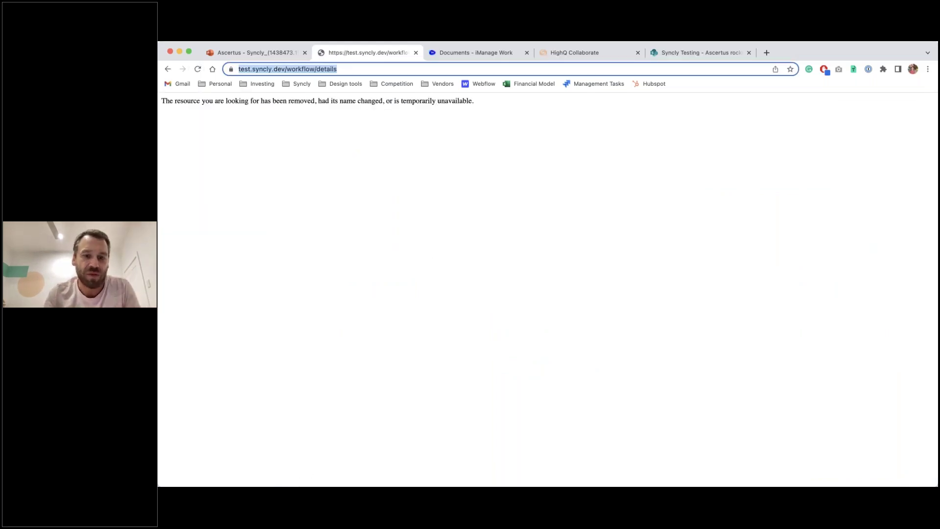
pyautogui.write('test.syncly.dev')
pyautogui.press('Return')
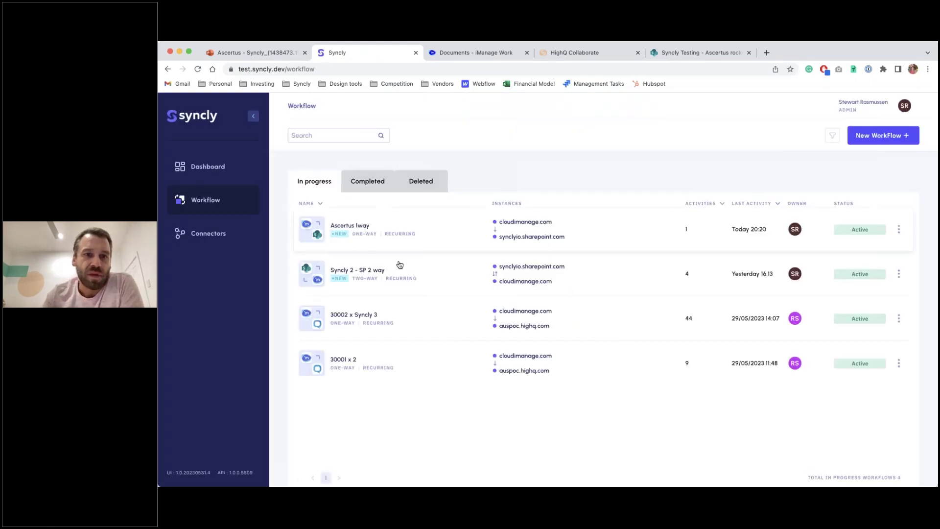
pyautogui.click(417, 238)
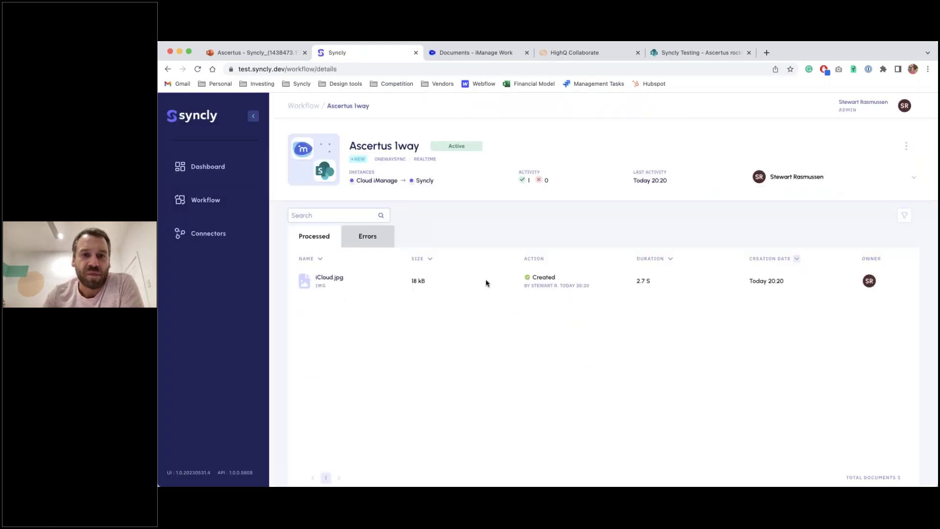
pyautogui.click(668, 54)
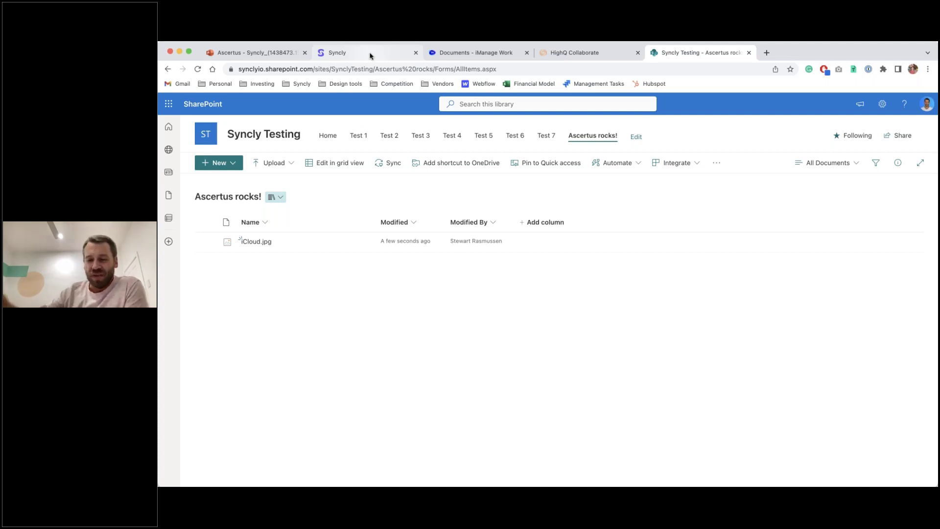
# Step: Switch back to Syncly and start a new workflow with the Syncly 1 site of the HighQ AusPoc connector as its source
pyautogui.click(370, 56)
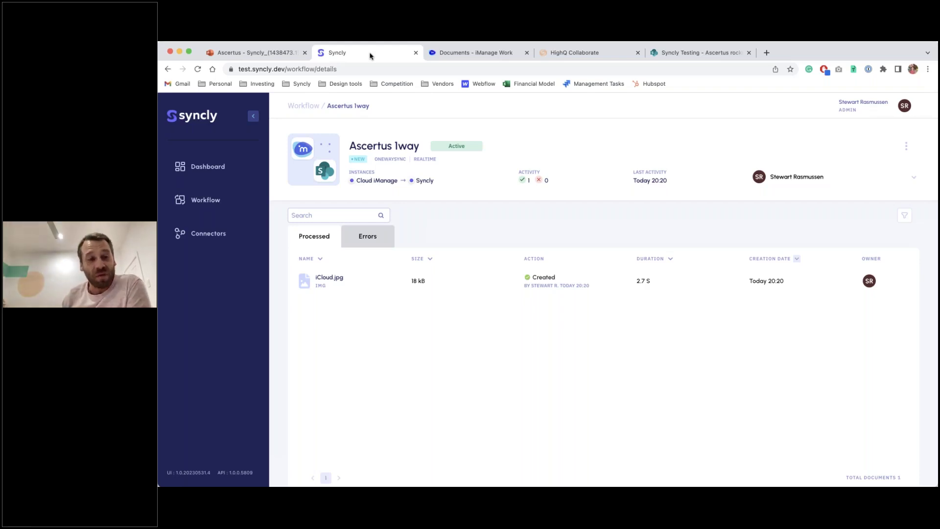
pyautogui.click(205, 200)
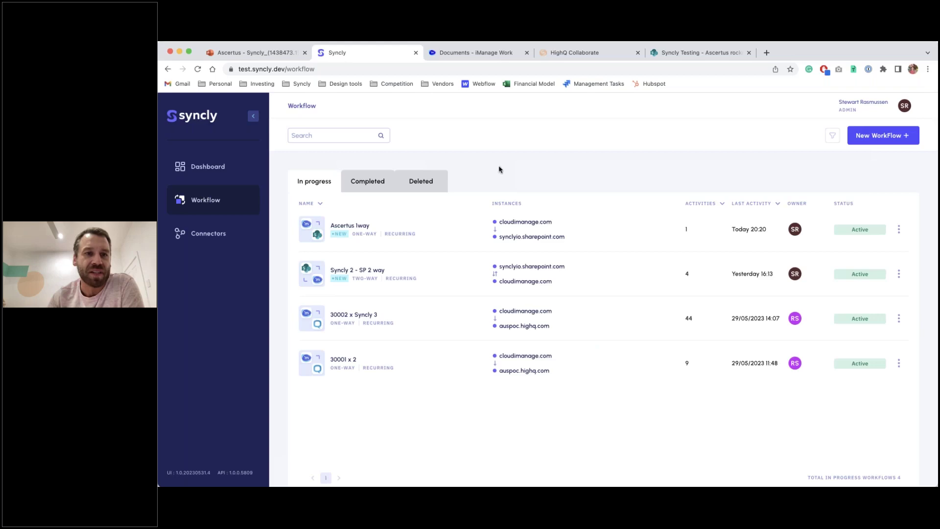
pyautogui.click(885, 141)
pyautogui.click(445, 198)
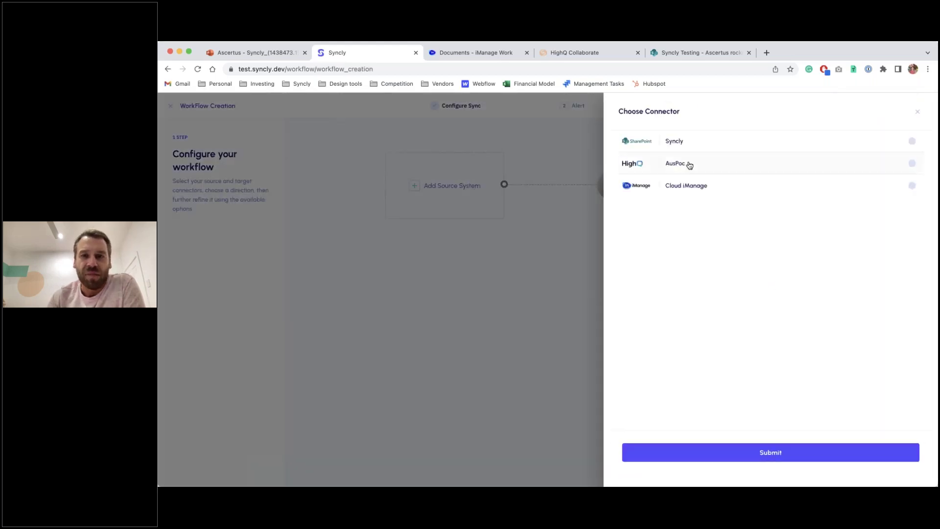
pyautogui.click(681, 166)
pyautogui.click(754, 452)
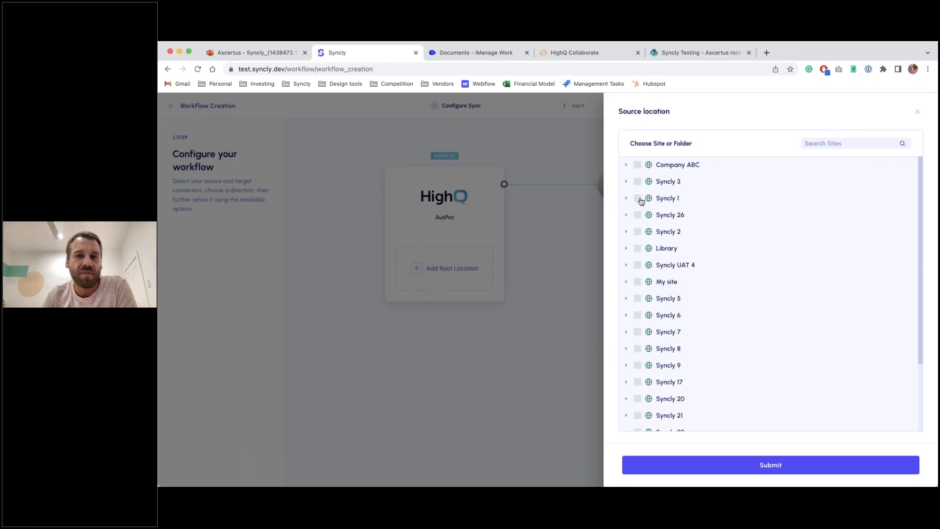
pyautogui.click(641, 201)
pyautogui.click(725, 465)
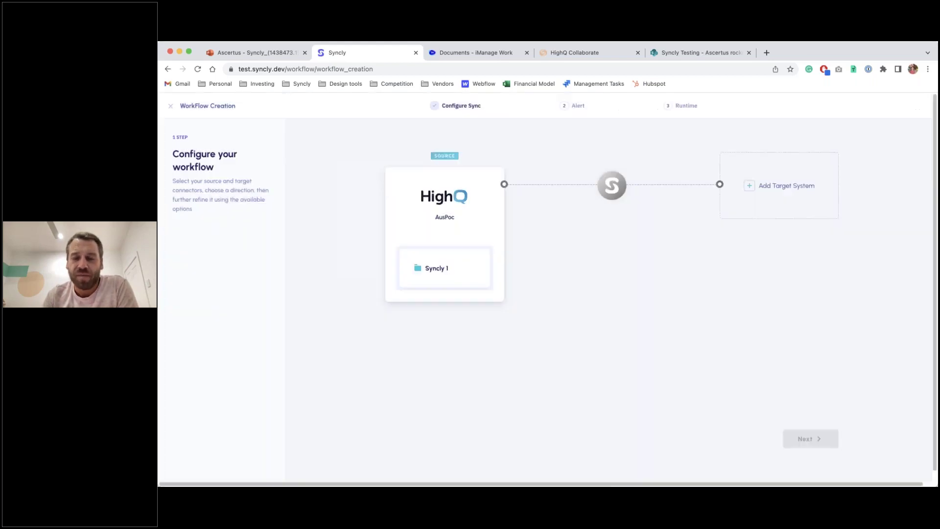
# Step: Set the target to the Cloud iManage connector's Documents folder in Dev, workspace 30007 - Project Giddy Cakes
pyautogui.click(762, 194)
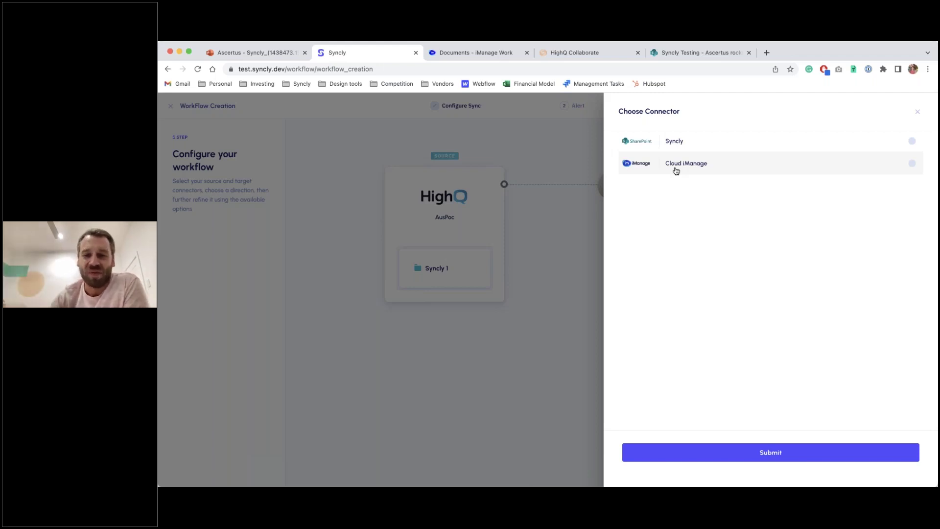
pyautogui.click(676, 169)
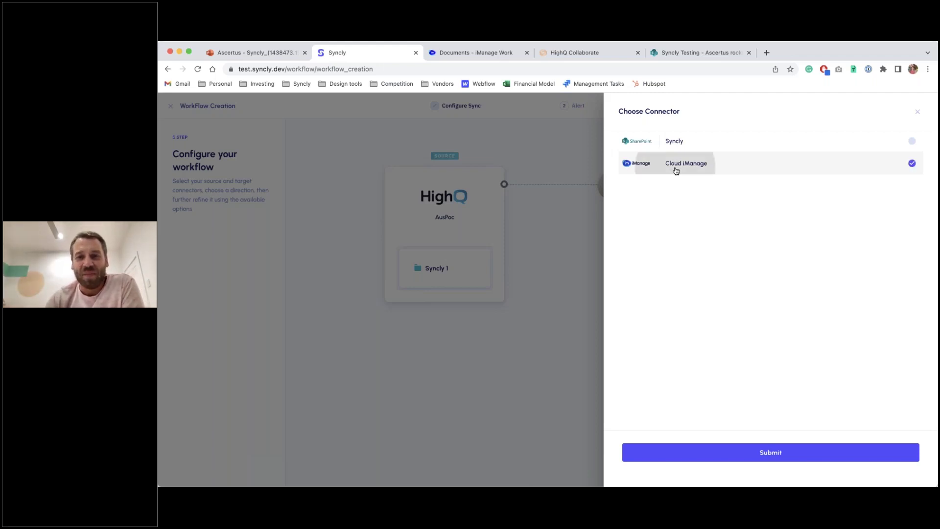
pyautogui.click(765, 451)
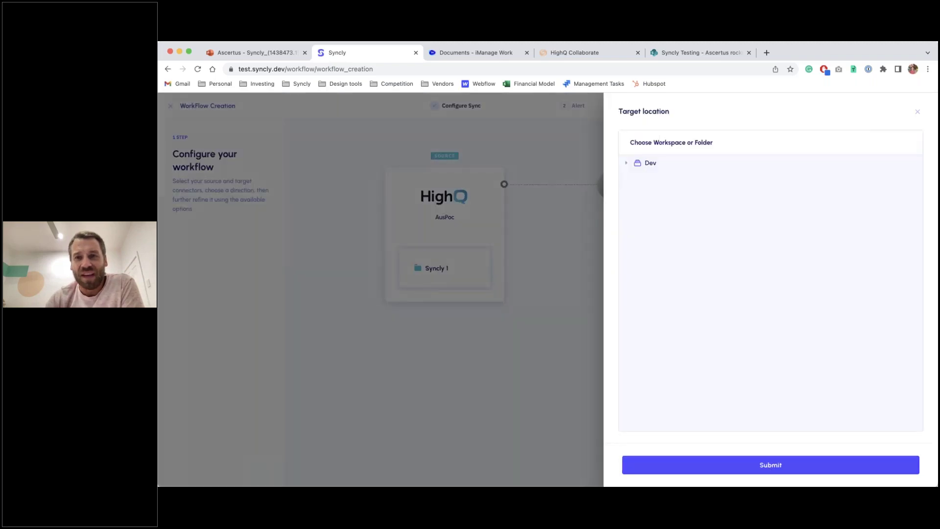
pyautogui.click(627, 166)
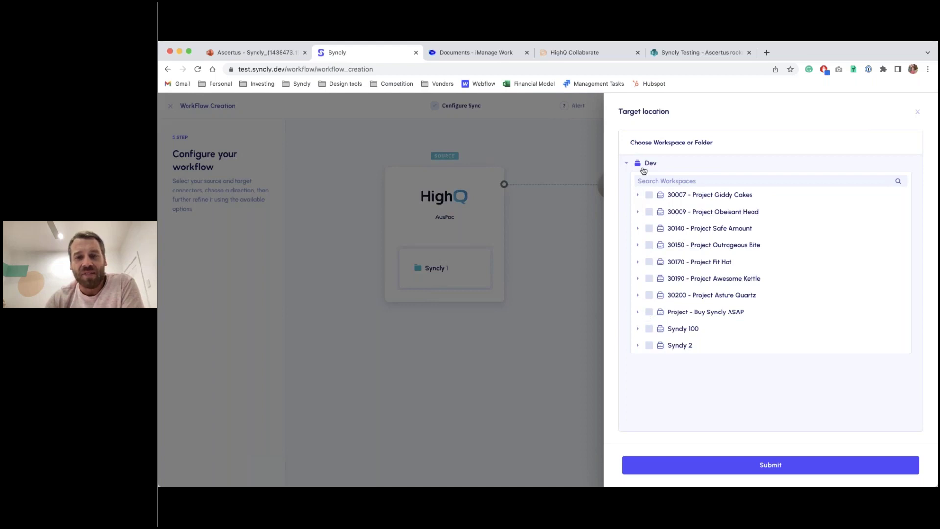
pyautogui.click(637, 196)
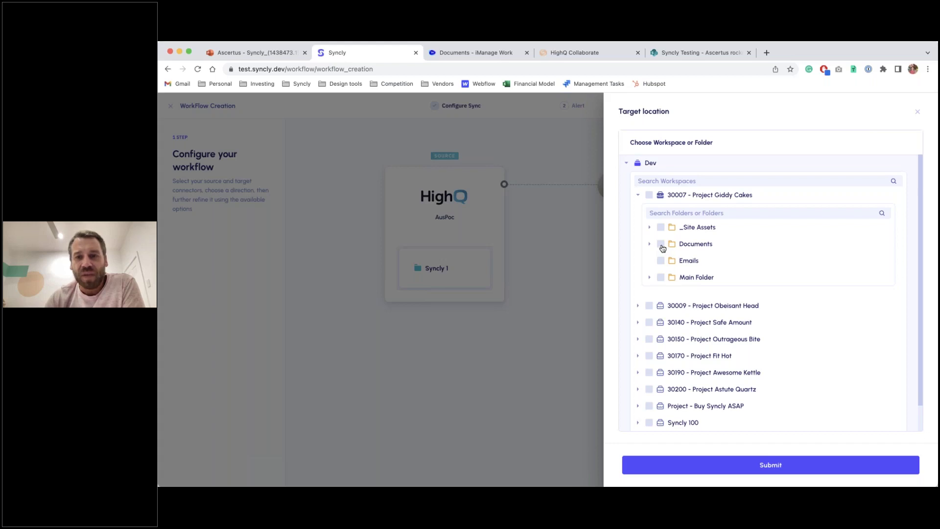
pyautogui.click(661, 245)
pyautogui.click(757, 456)
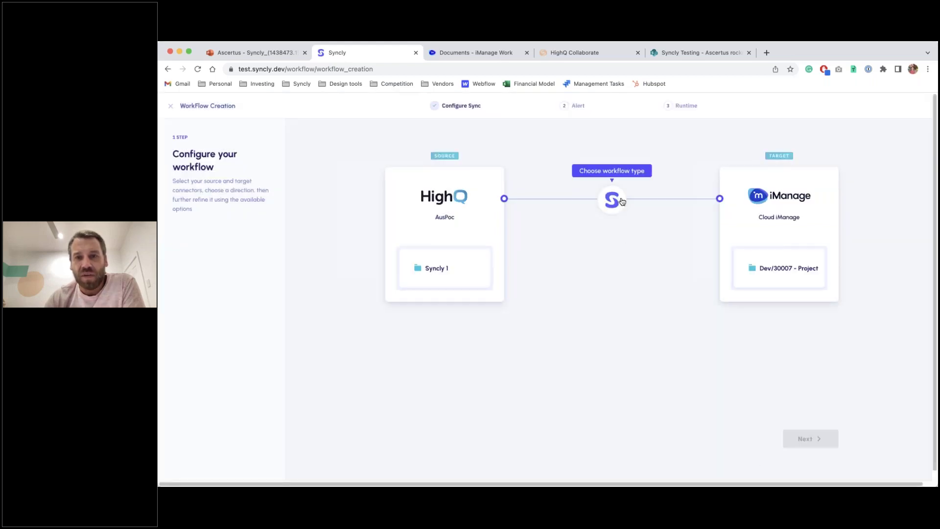
# Step: Set the workflow type to Archive, review its sync settings and submit them with the preselected options
pyautogui.click(616, 201)
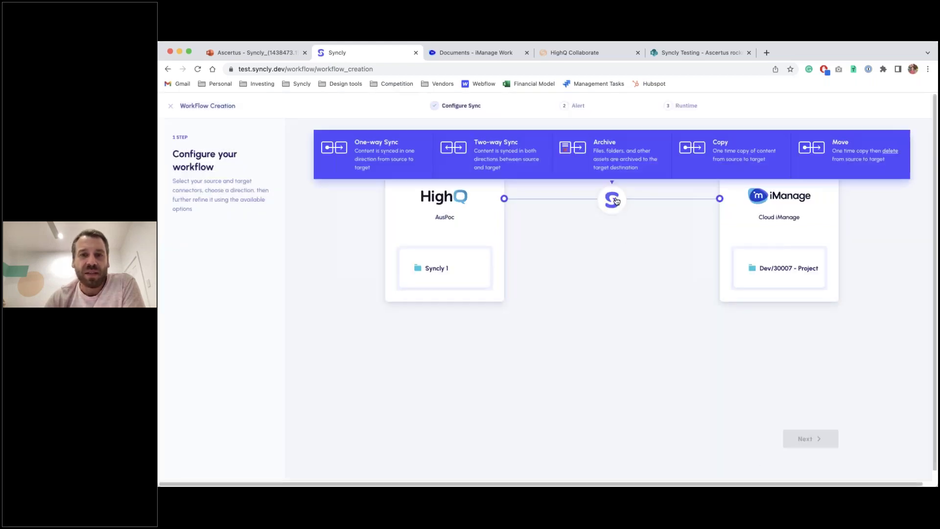
pyautogui.click(604, 169)
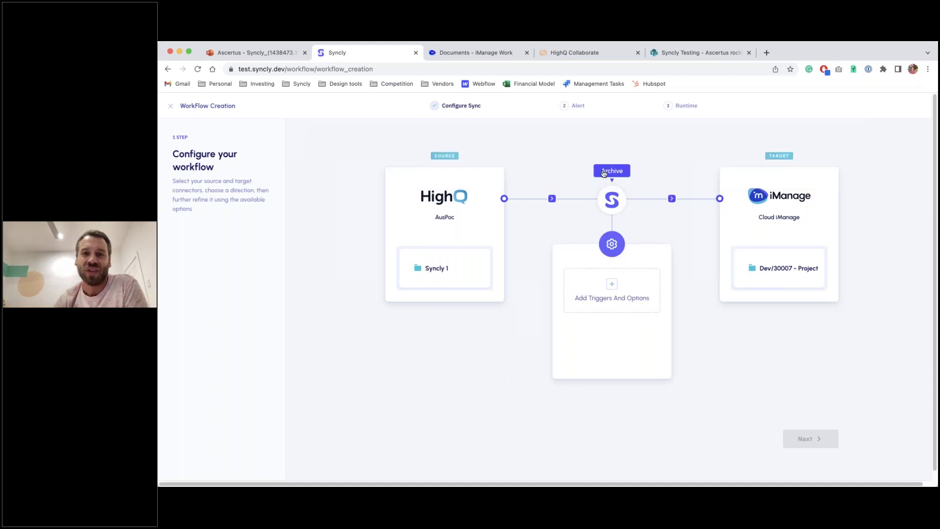
pyautogui.click(609, 296)
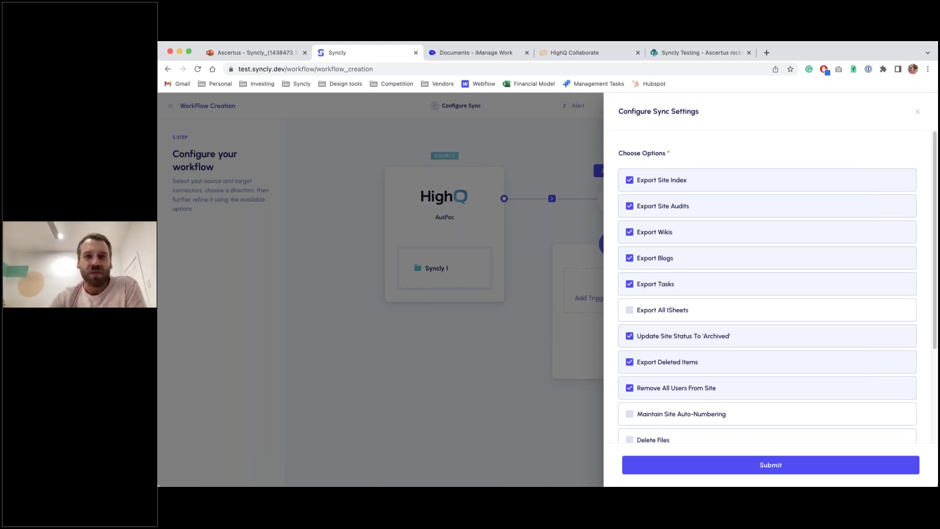
pyautogui.scroll(-2, 682, 176)
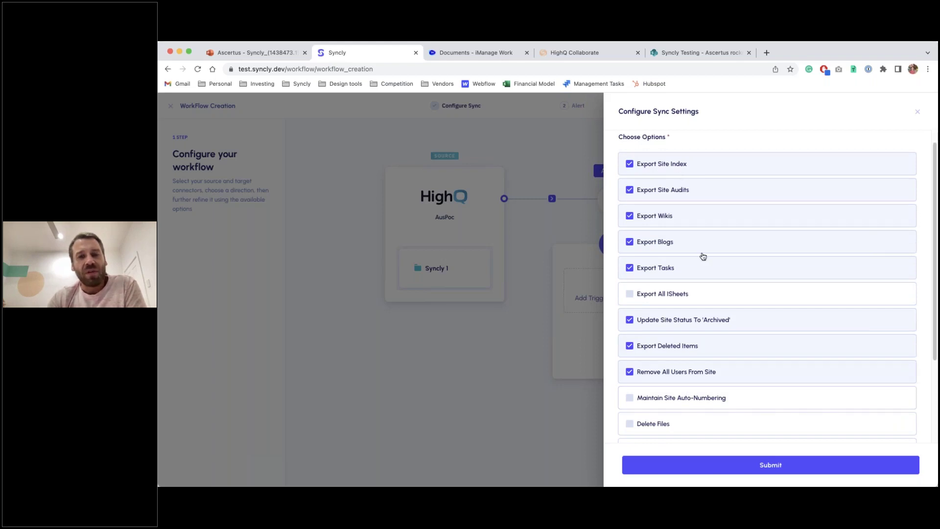
pyautogui.scroll(-3, 703, 257)
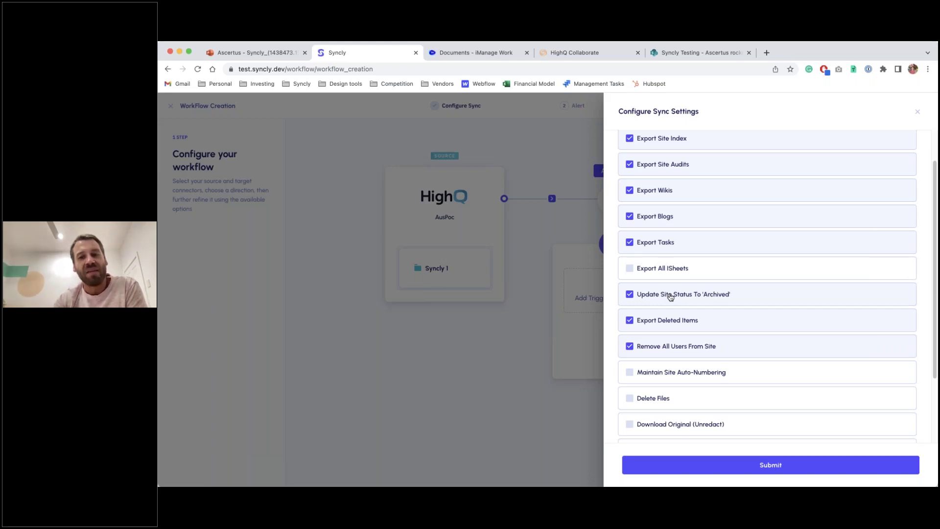
pyautogui.scroll(-2, 671, 350)
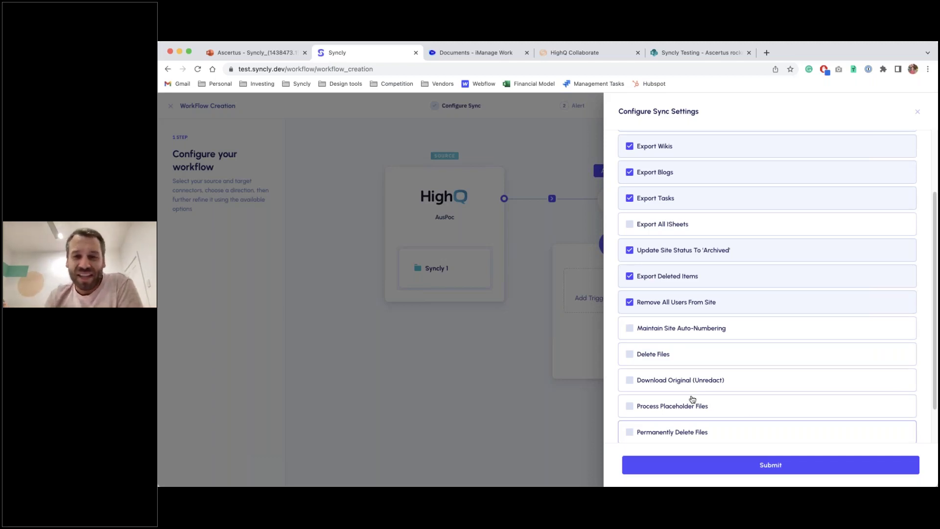
pyautogui.scroll(4, 767, 284)
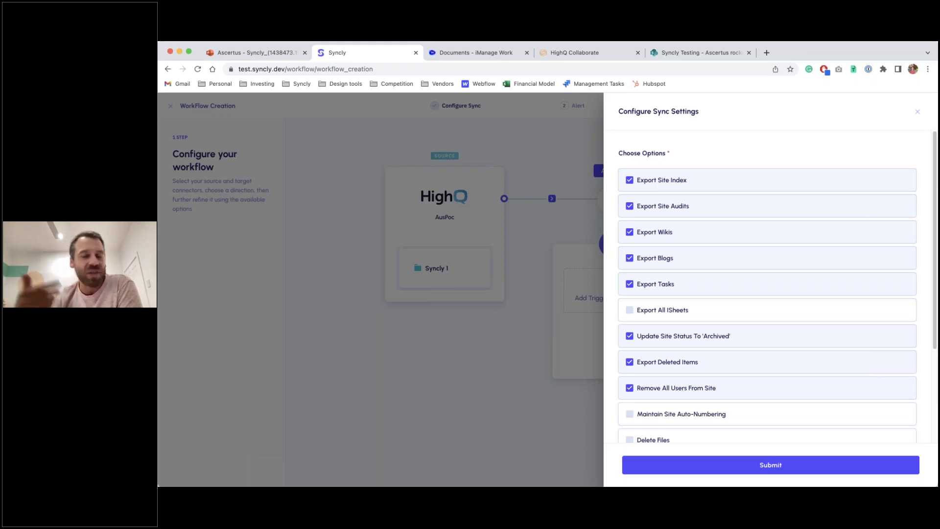
pyautogui.click(763, 466)
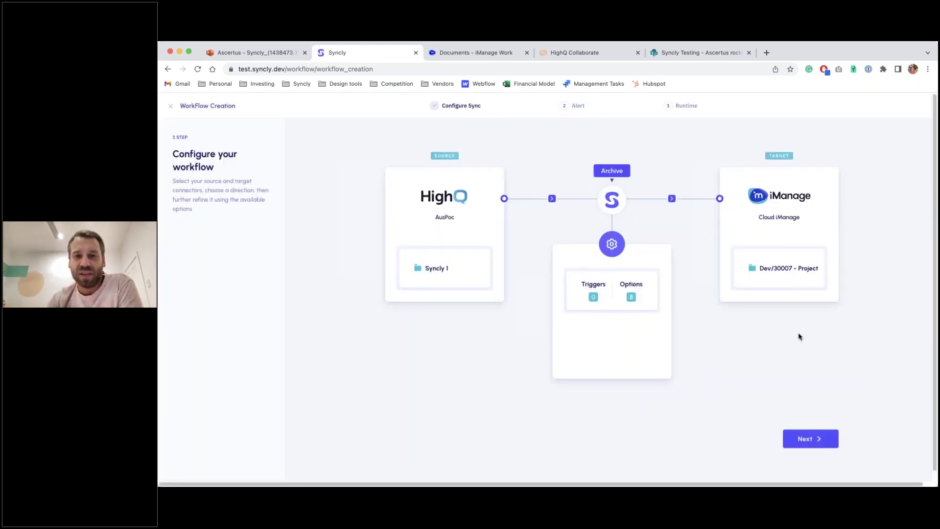
# Step: Keep email alerts switched on and the Manual run option for the archive workflow, and continue to its review
pyautogui.click(814, 434)
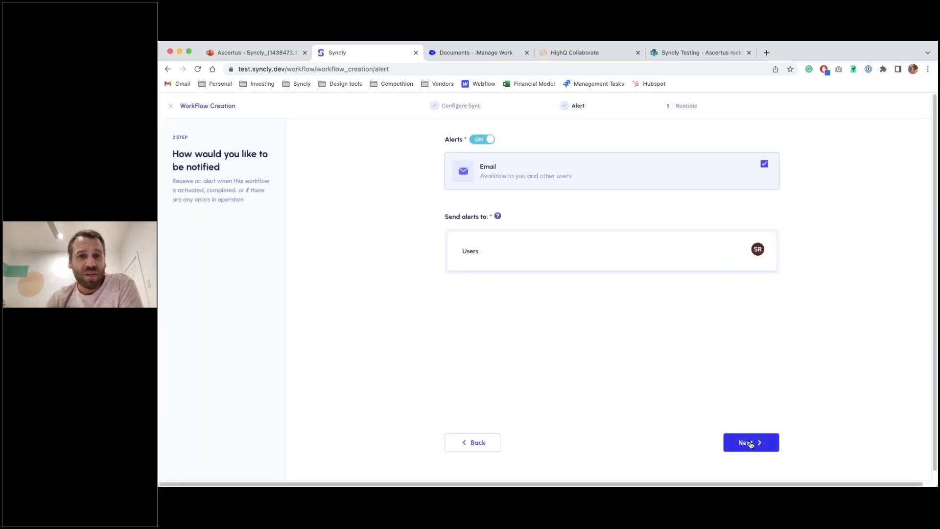
pyautogui.click(734, 446)
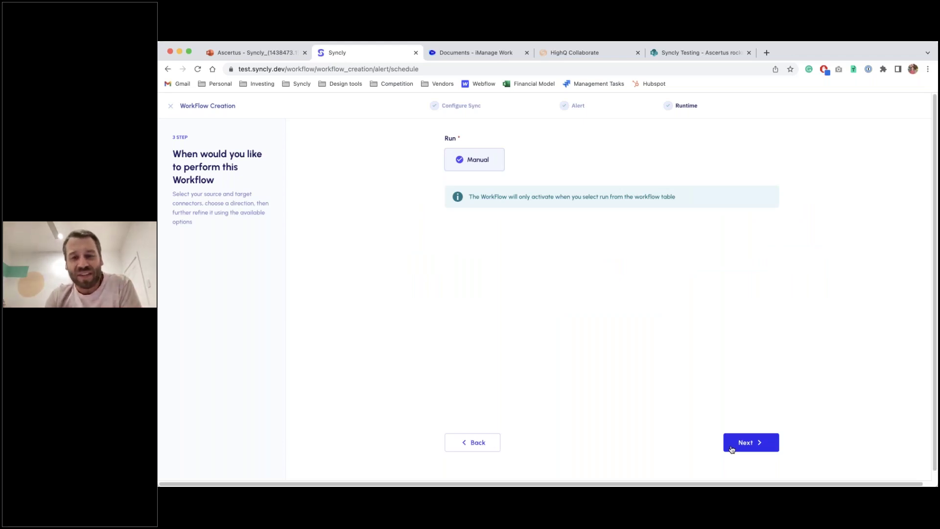
pyautogui.click(732, 443)
# Step: Save the reviewed workflow under the name "Archive" and run it from the list of workflows in progress
pyautogui.scroll(-10, 622, 343)
pyautogui.click(623, 439)
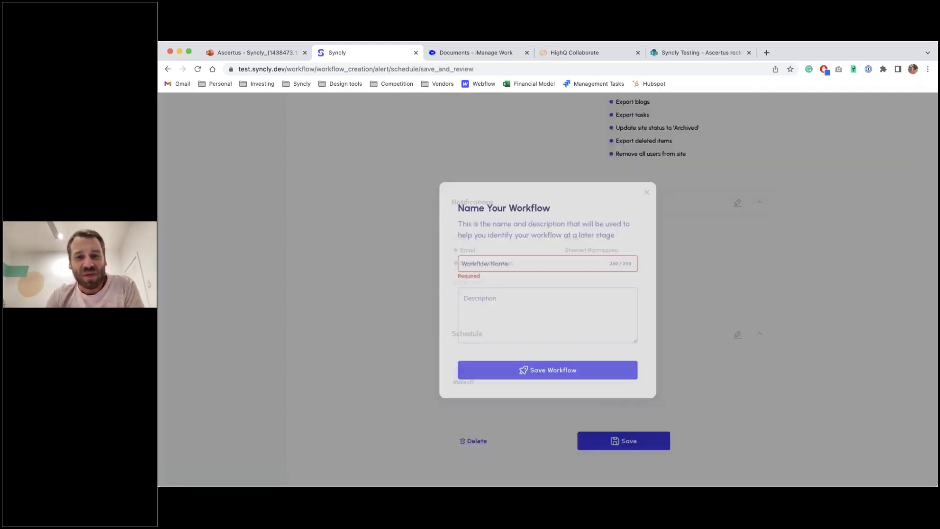
pyautogui.click(496, 264)
pyautogui.write('Ar')
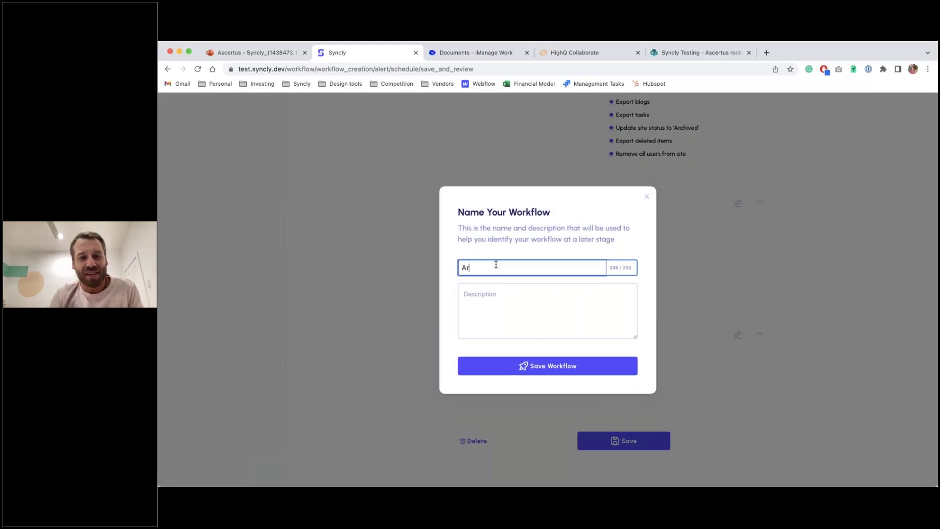
pyautogui.write('chive')
pyautogui.click(546, 366)
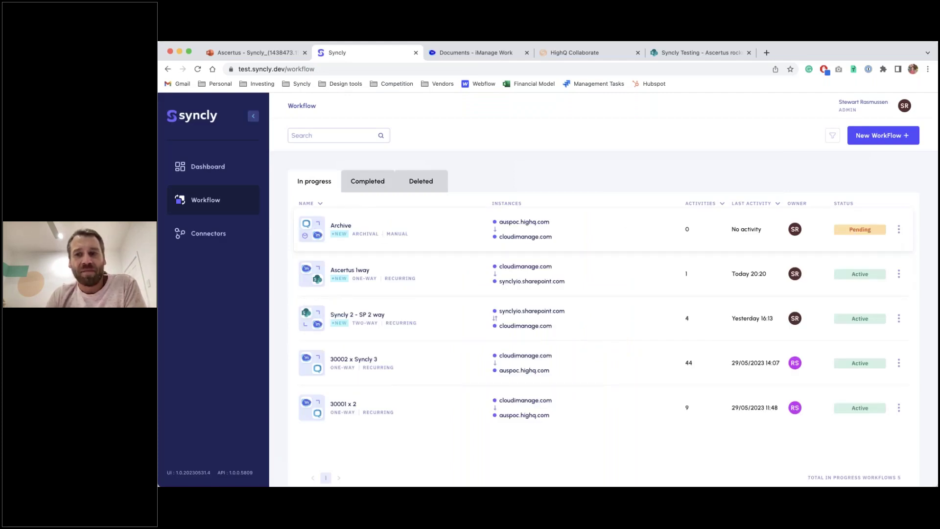
pyautogui.click(900, 231)
pyautogui.click(866, 247)
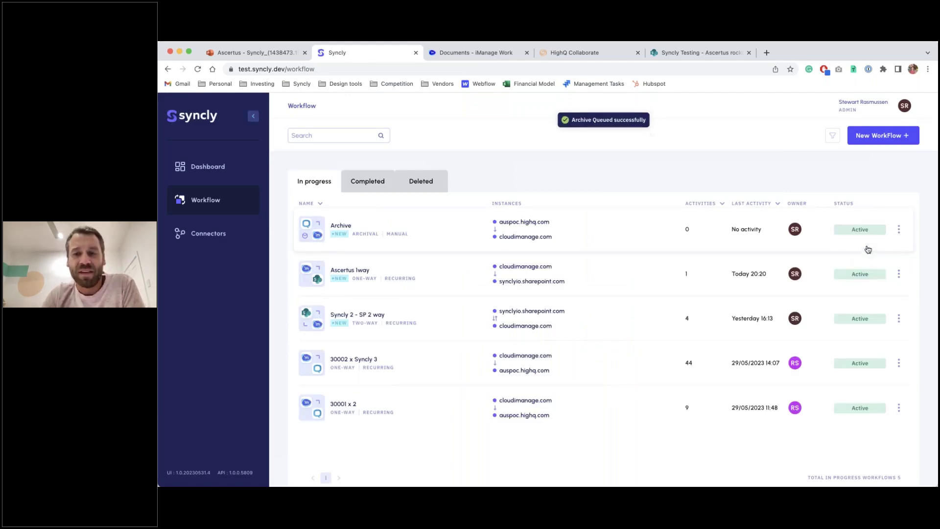